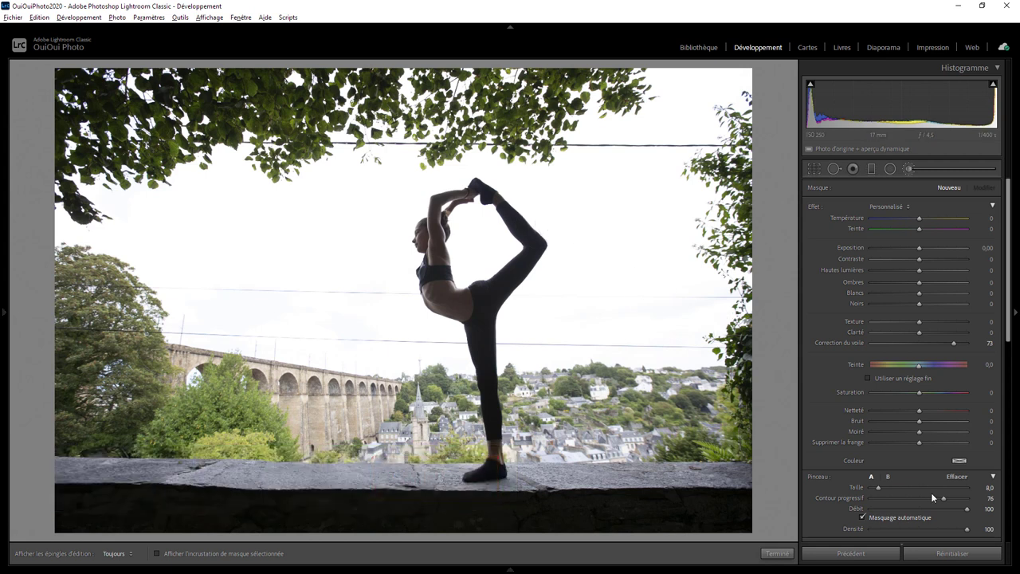
- Finish the Dehaze 73 auto-masked brush adjustment and return to the Basic panel
left_click(777, 553)
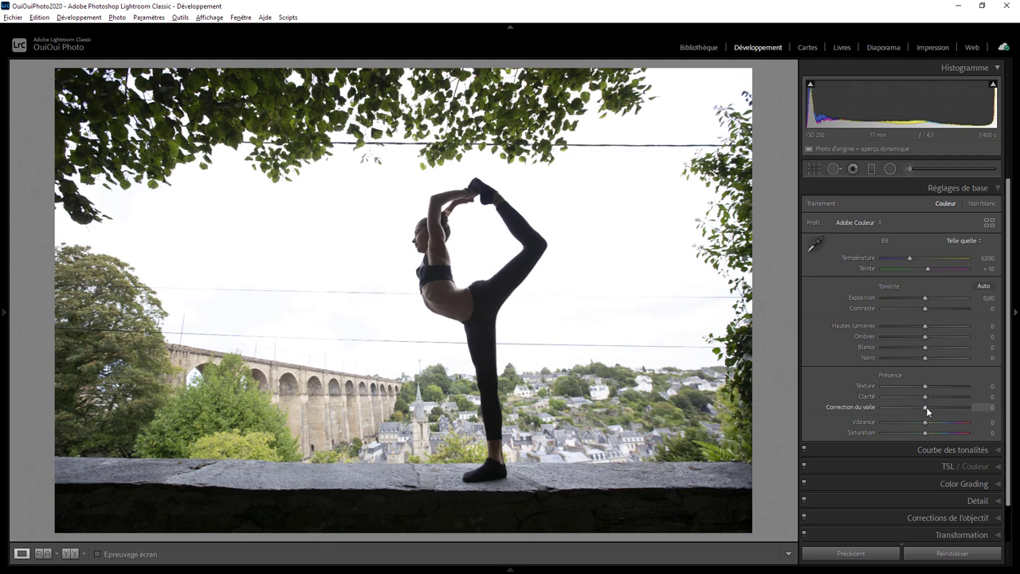
left_click_drag(925, 408, 964, 406)
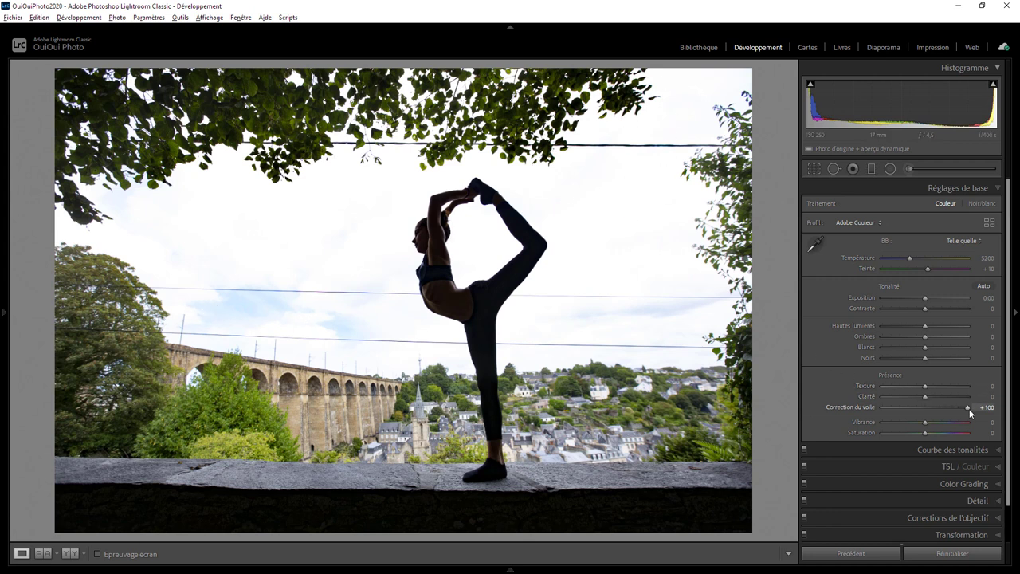
left_click_drag(926, 298, 904, 302)
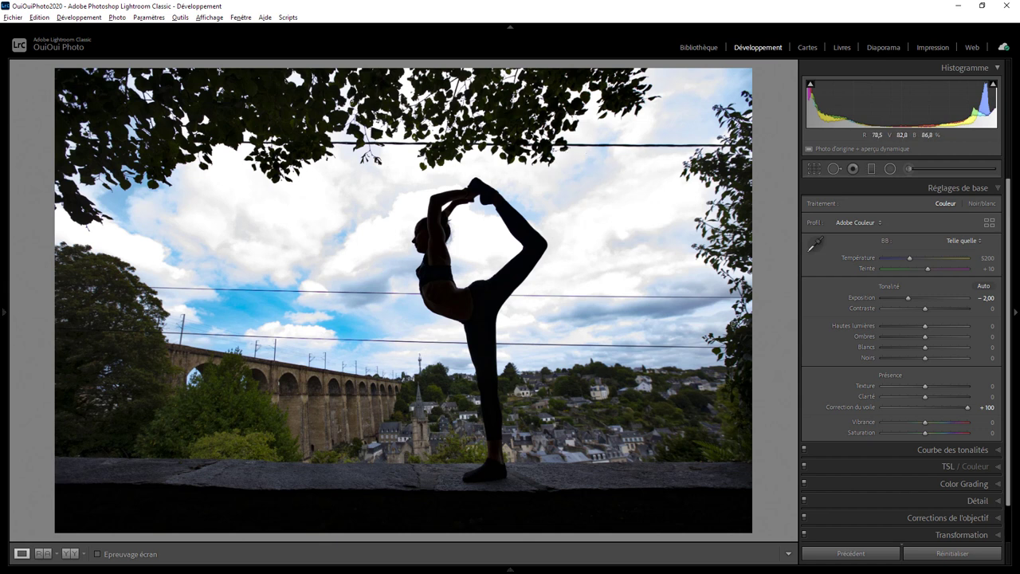
left_click(953, 552)
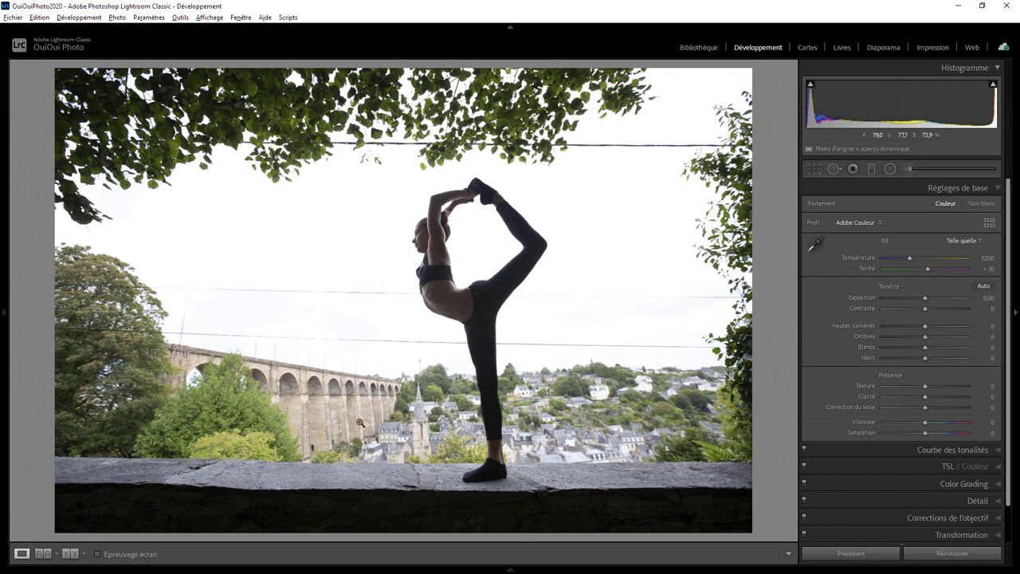
- Crop tighter at the original aspect ratio by pulling in the top-right corner and recentring the dancer
left_click(814, 169)
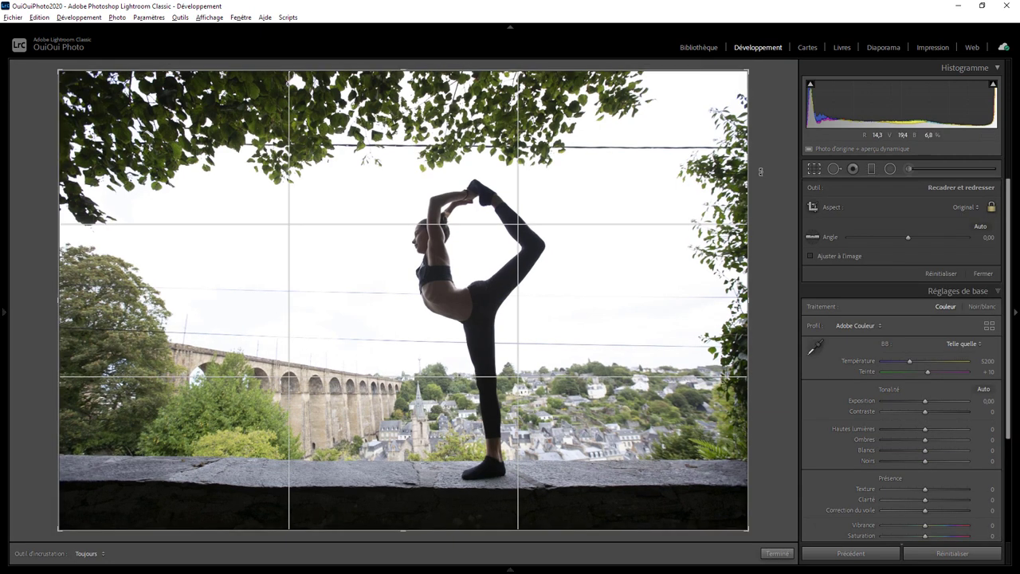
left_click_drag(748, 72, 726, 84)
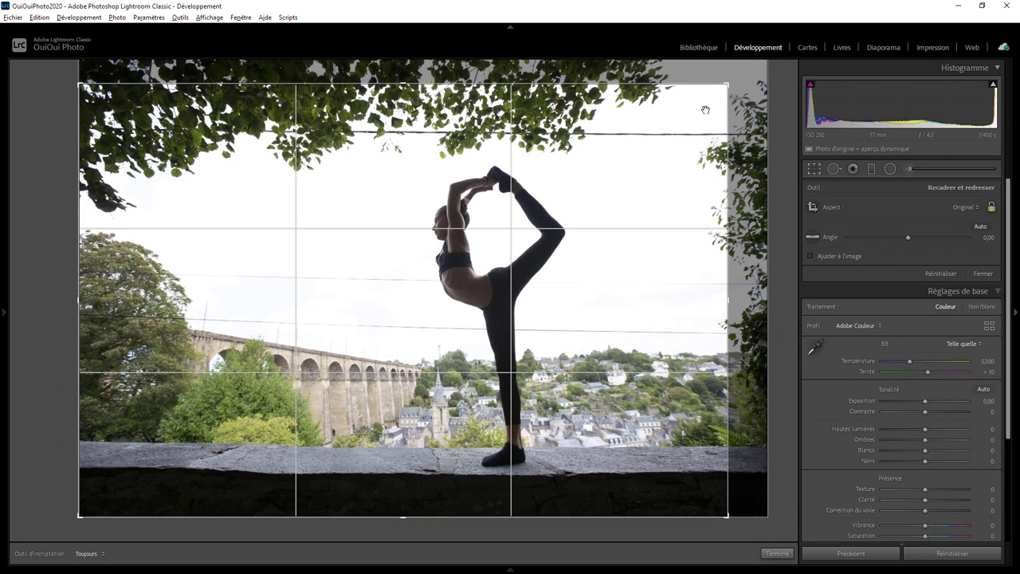
left_click_drag(484, 297, 468, 298)
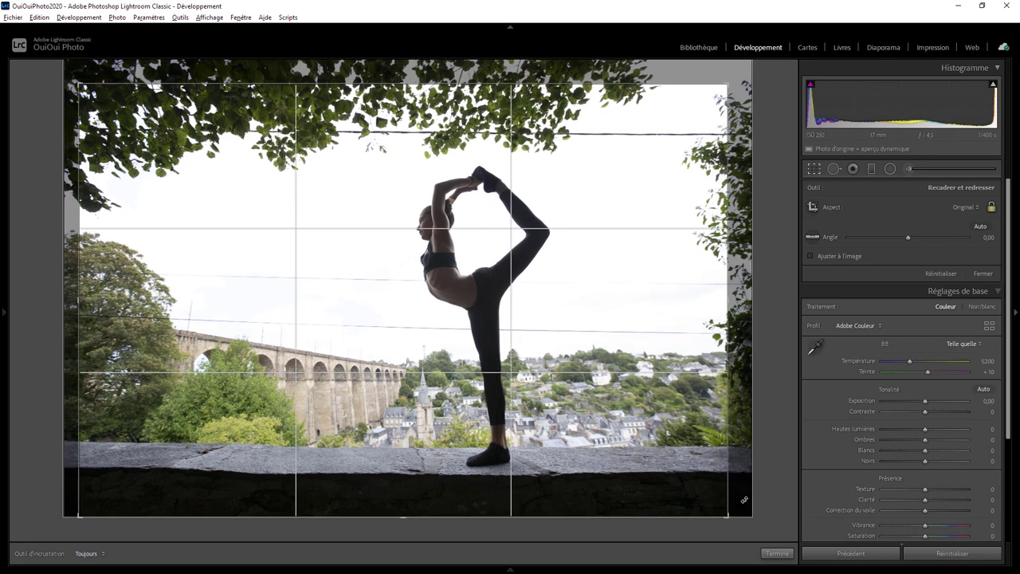
left_click(778, 554)
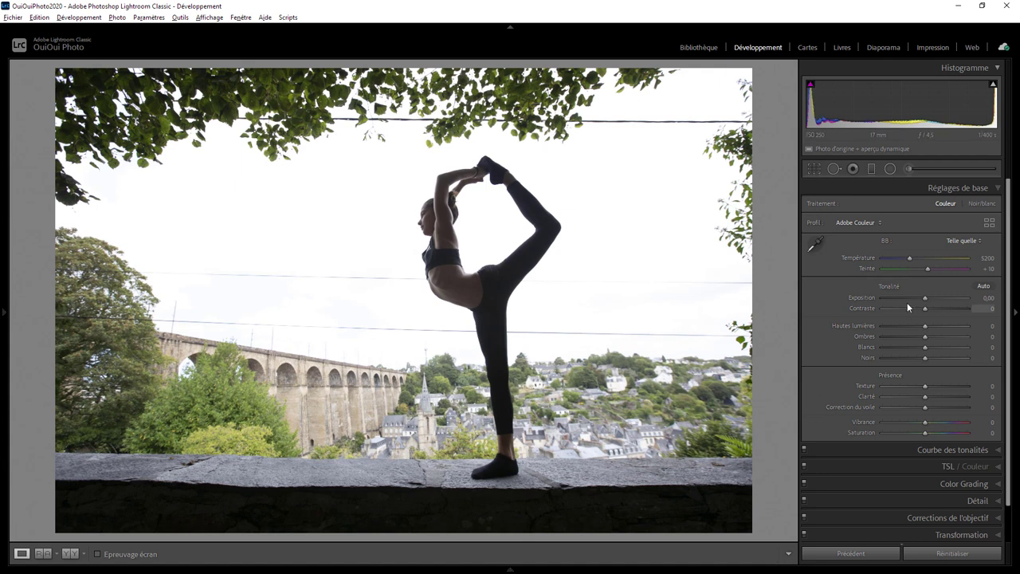
- Paint an Adjustment Brush mask with Dehaze 74 over the town on the right
left_click(908, 169)
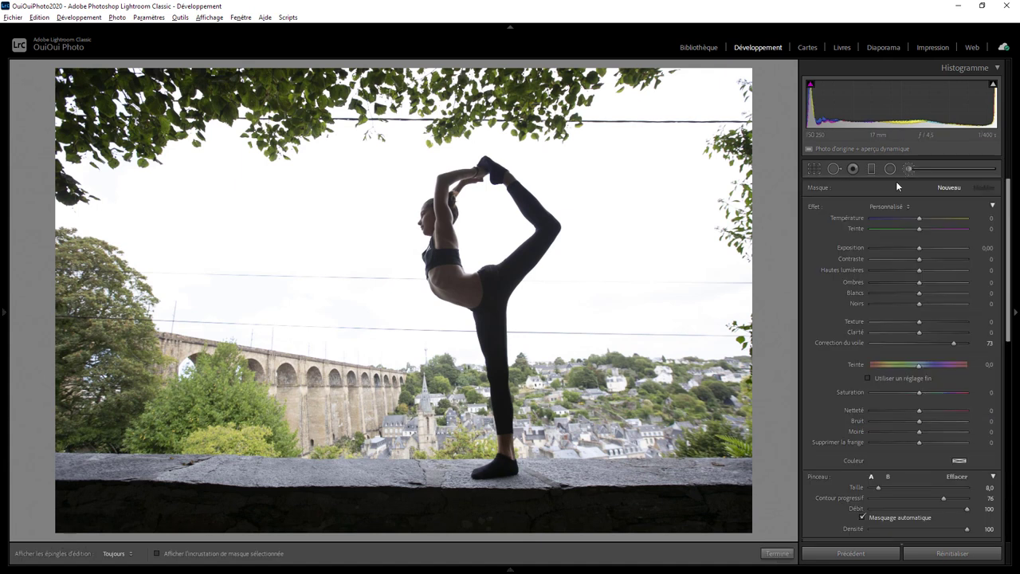
mouse_move(954, 343)
left_mouse_down()
mouse_move(922, 343)
mouse_move(956, 348)
left_mouse_up()
key("h")
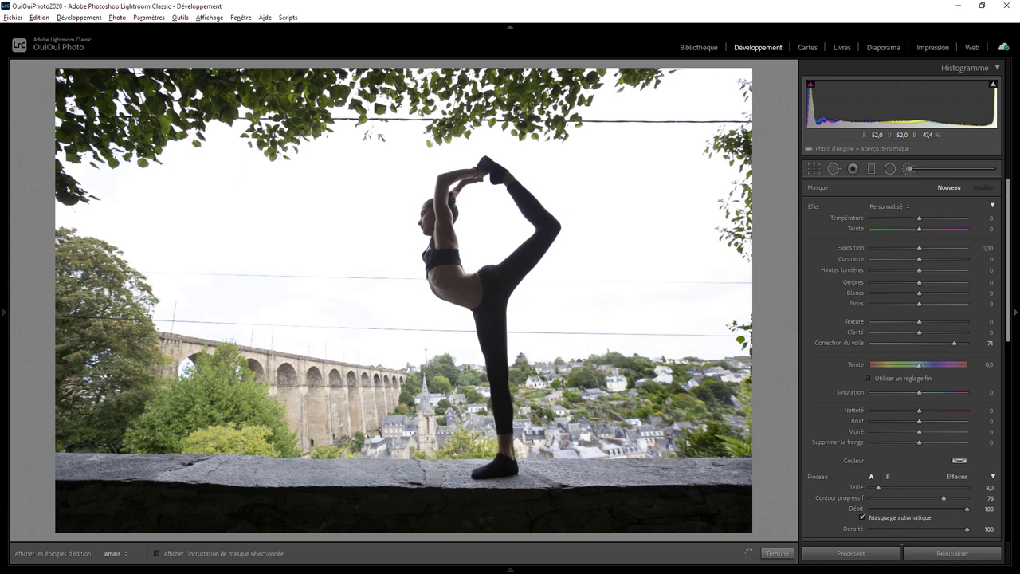
left_click_drag(622, 402, 686, 399)
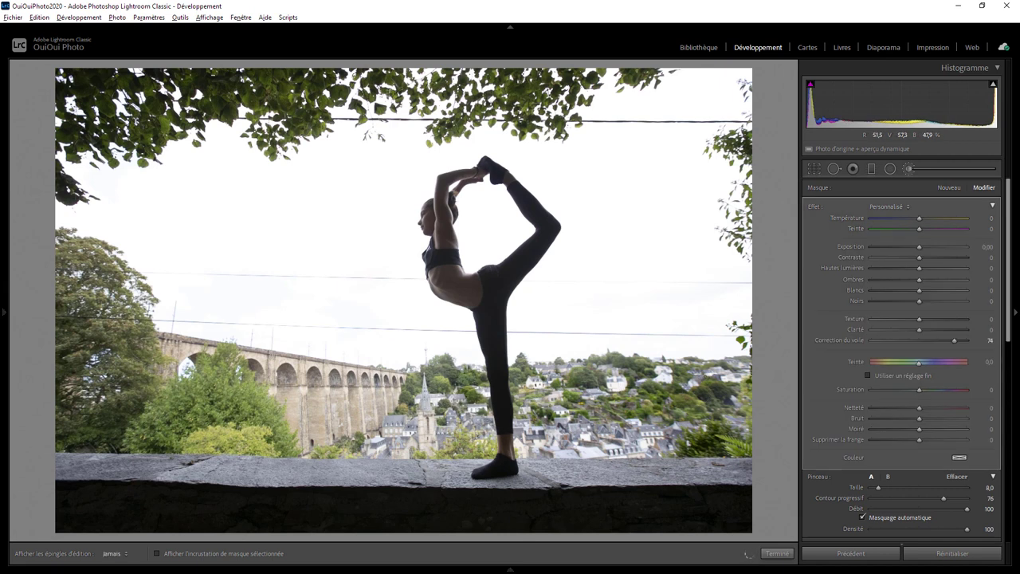
key("h")
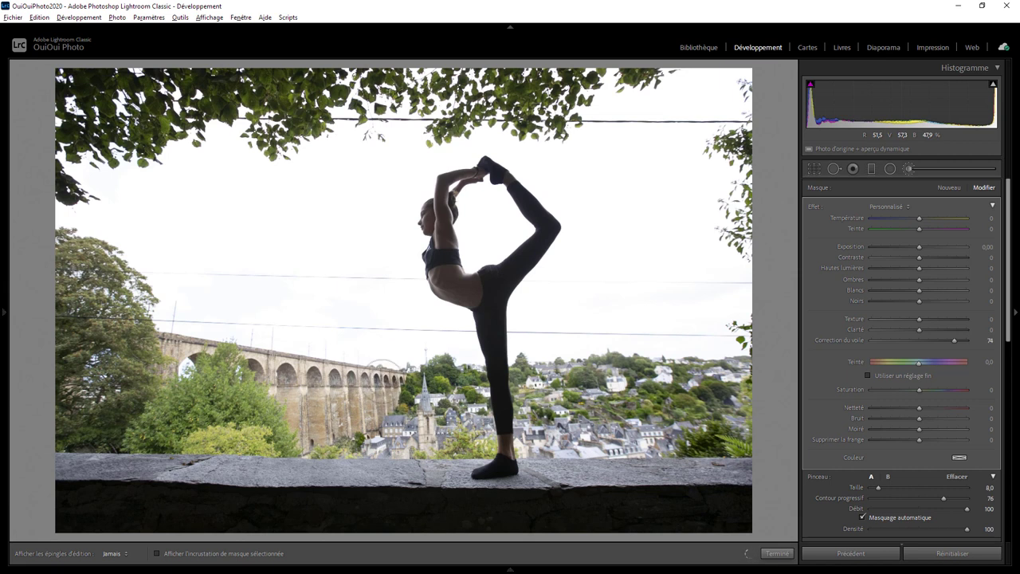
key("h")
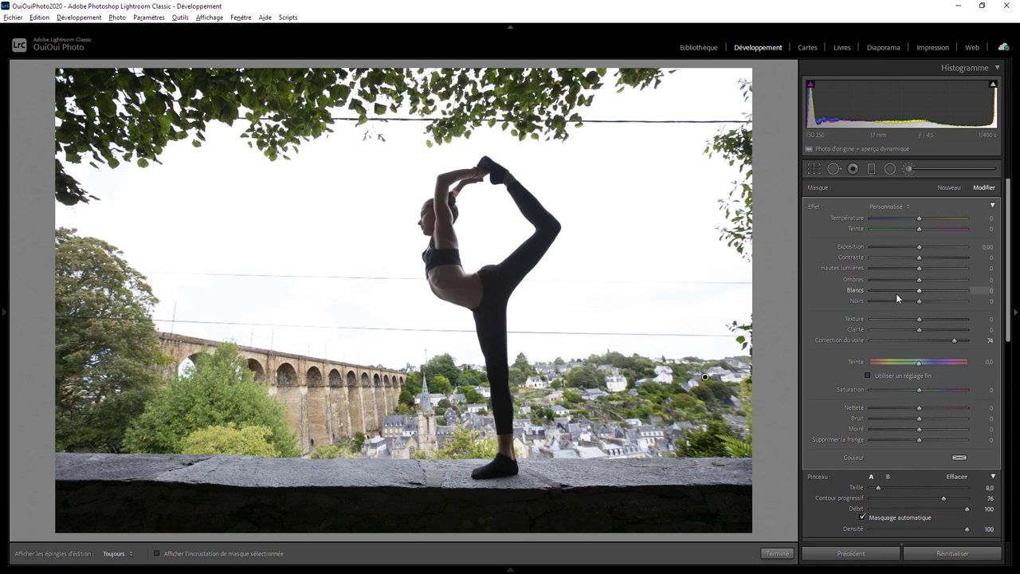
- Close the brush, then set Shadows to +20 and Contrast to +11 in the Basic panel
left_click(777, 553)
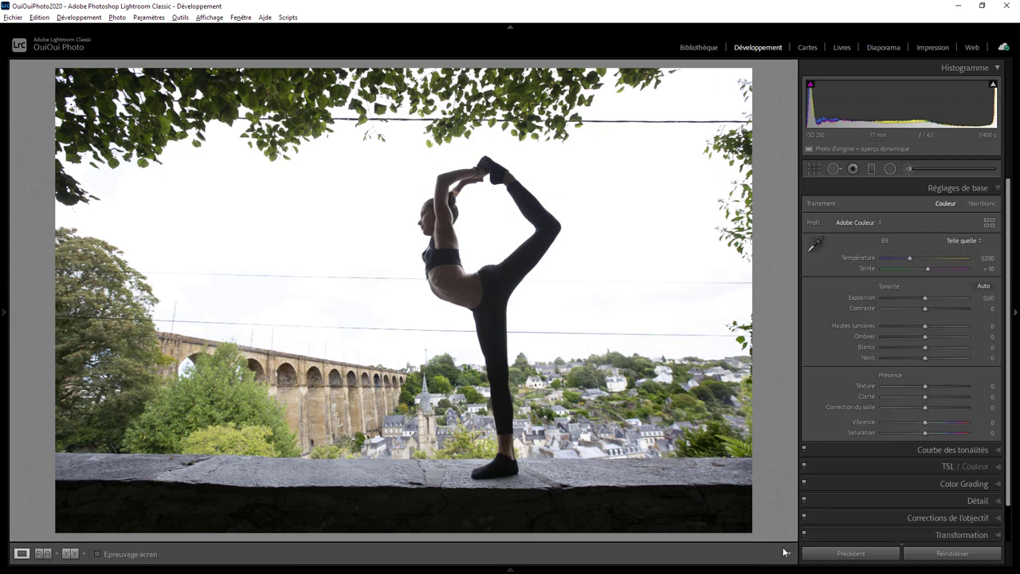
left_click_drag(925, 341, 933, 336)
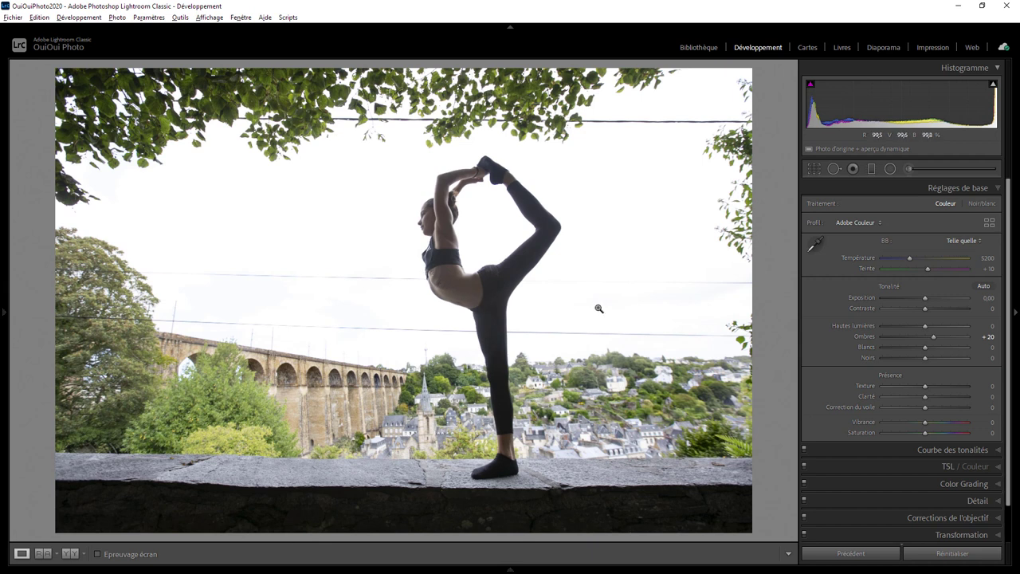
left_click_drag(925, 306, 930, 310)
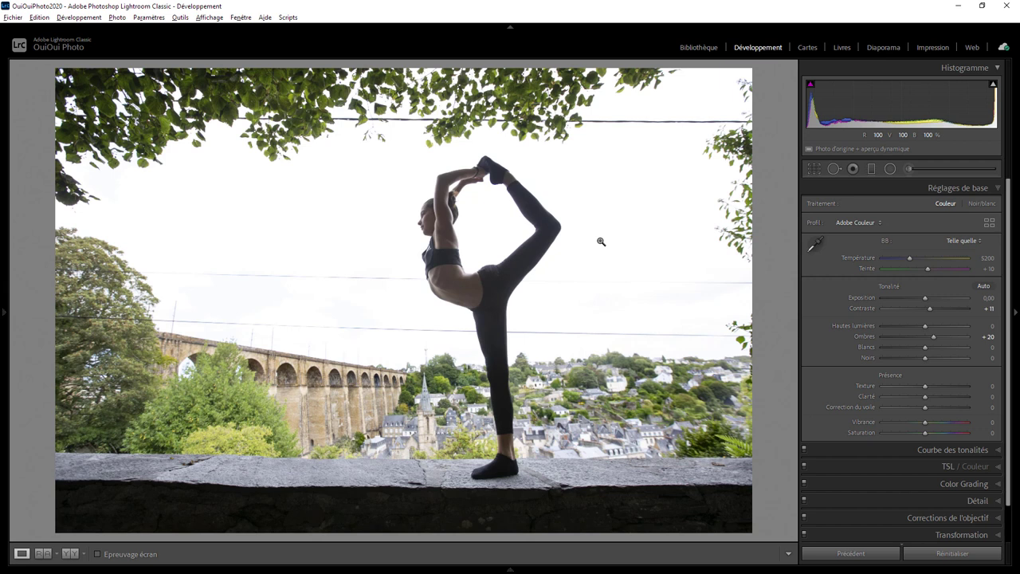
- Send the yoga photo to Adobe Photoshop 2021 through the Edit In menu
right_click(574, 248)
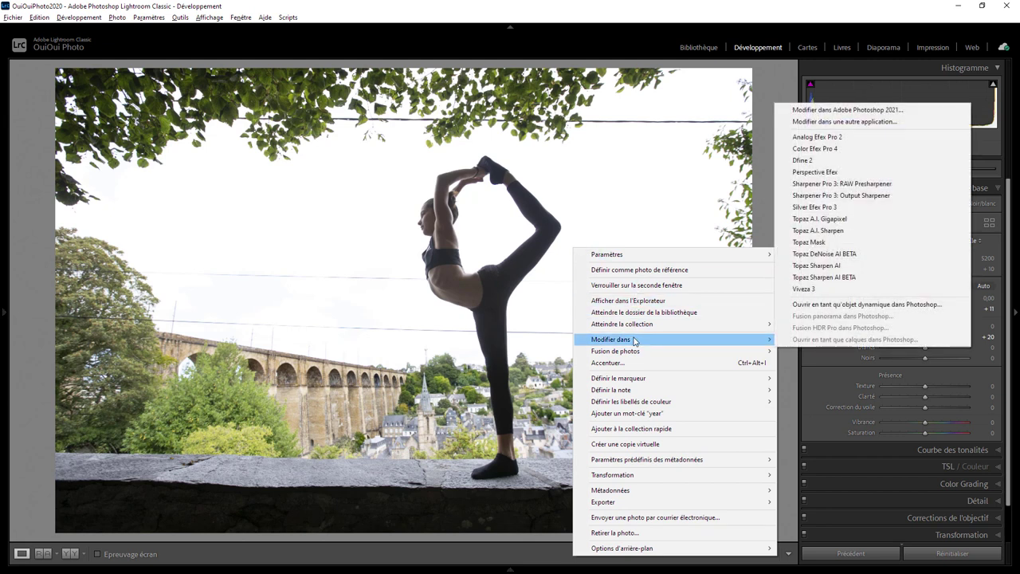
left_click(824, 113)
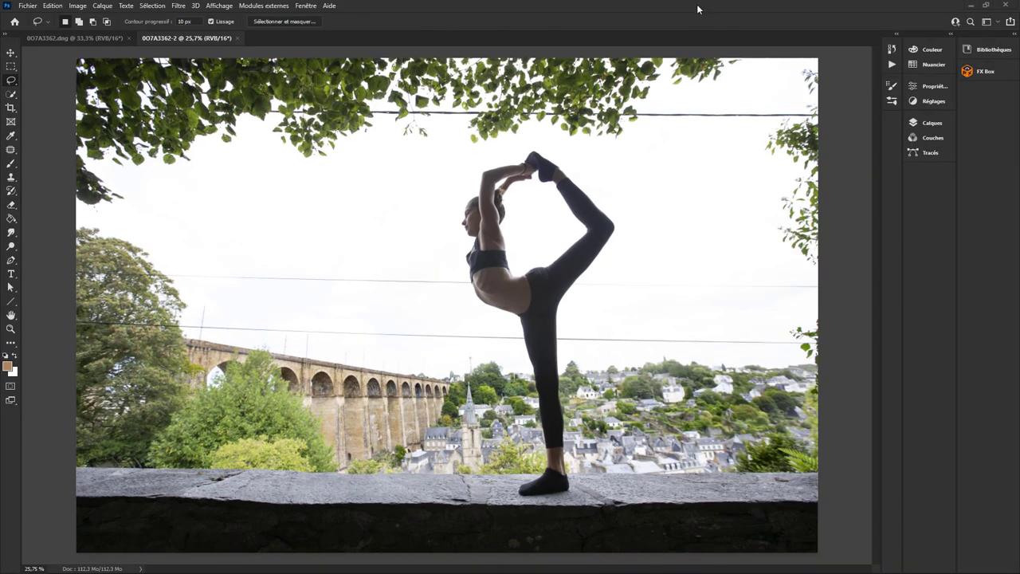
- Switch to the Photographie workspace and select the Clone Stamp tool
left_click(305, 5)
mouse_move(327, 27)
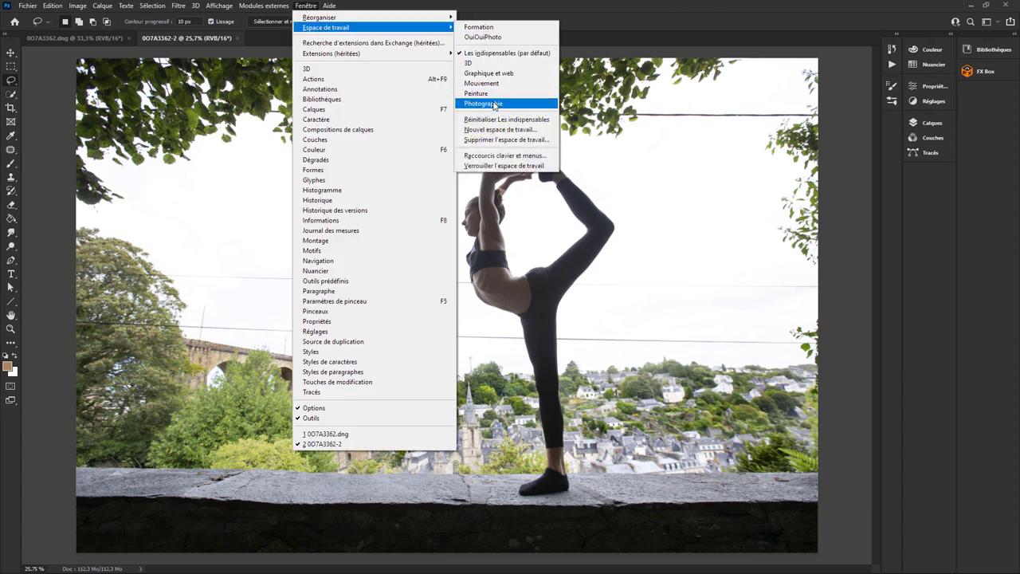
left_click(483, 103)
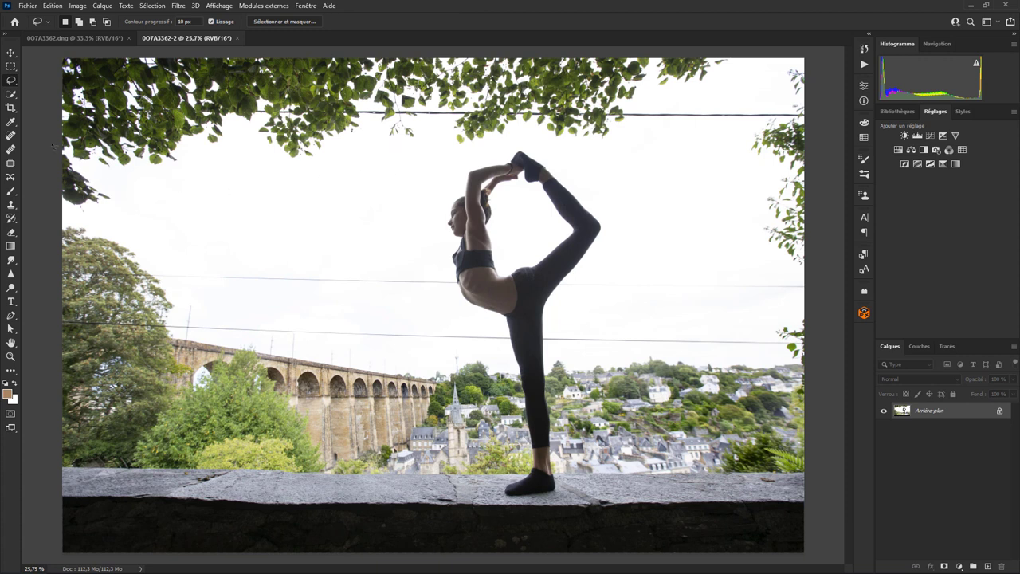
left_click(12, 205)
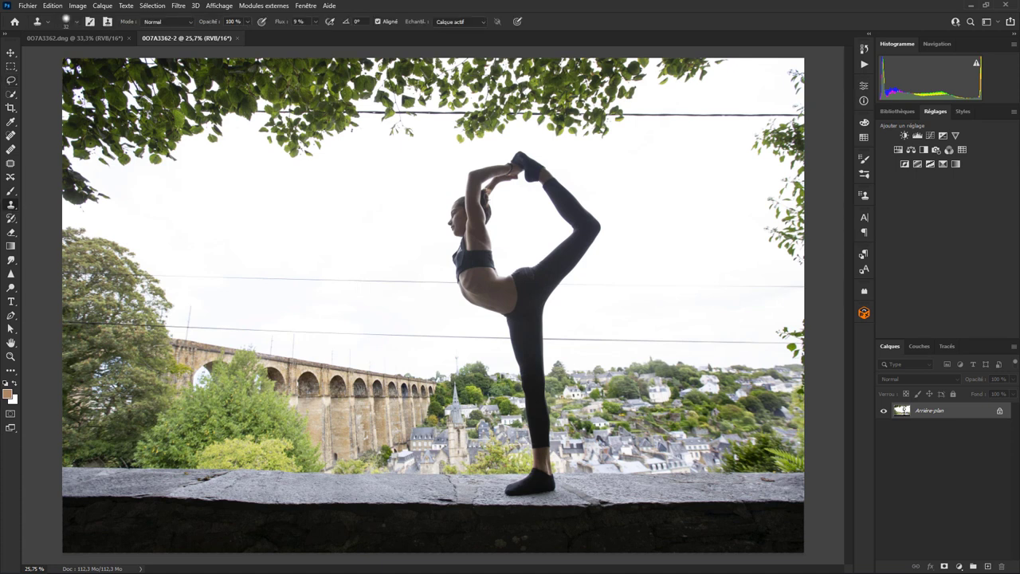
- Set the Clone Stamp brush to 72 px and start cloning sky over the wire
left_click(77, 24)
left_click_drag(74, 56, 85, 56)
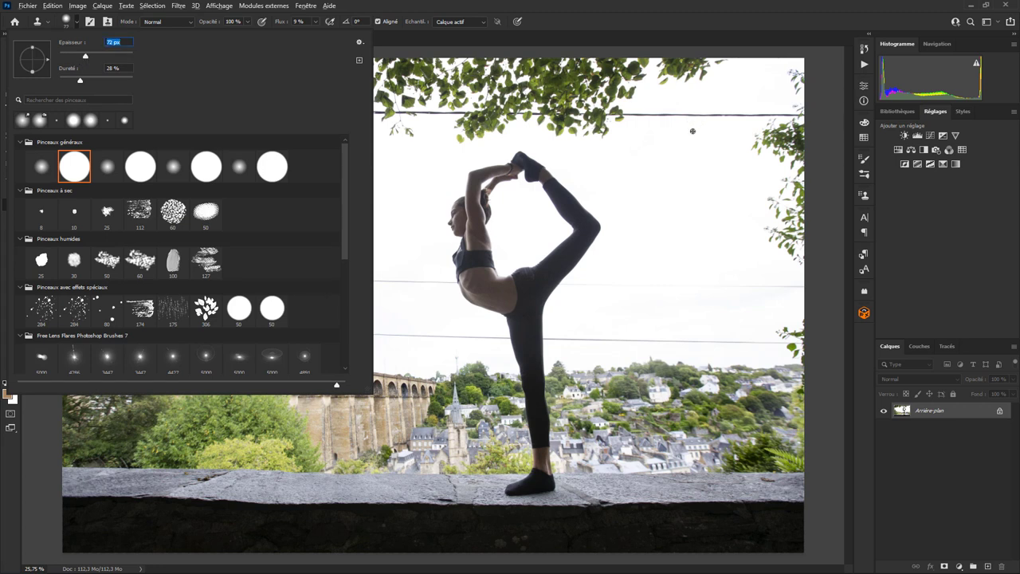
key("Return")
left_click_drag(693, 114, 703, 118)
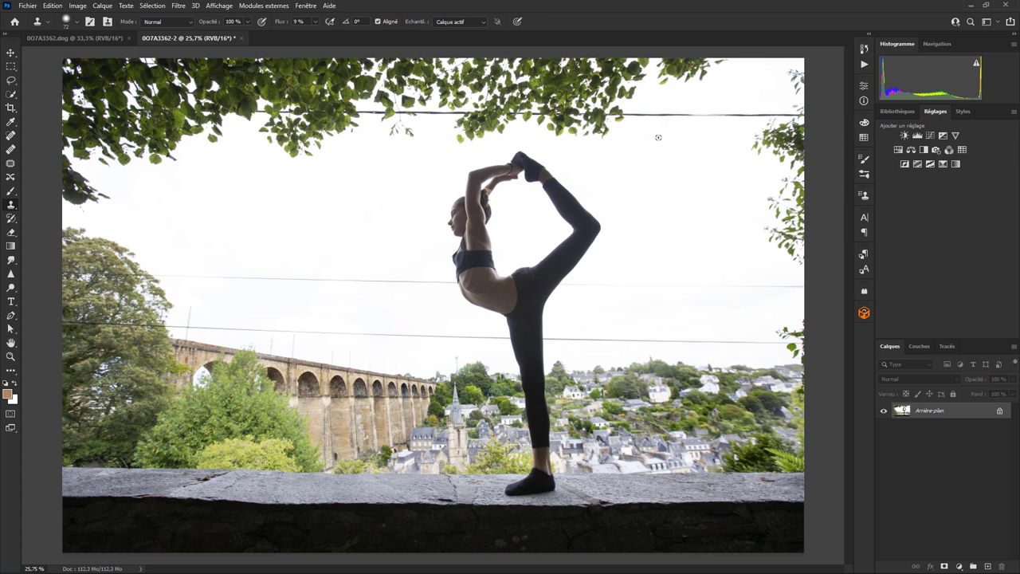
- Raise the flow to 100% and clone sky over the wire toward the top right
left_click(317, 24)
left_click_drag(316, 35, 363, 37)
left_click(690, 132)
mouse_move(687, 116)
left_mouse_down()
mouse_move(723, 114)
mouse_move(632, 114)
mouse_move(639, 119)
left_mouse_up()
mouse_move(728, 115)
left_mouse_down()
mouse_move(798, 115)
mouse_move(793, 108)
left_mouse_up()
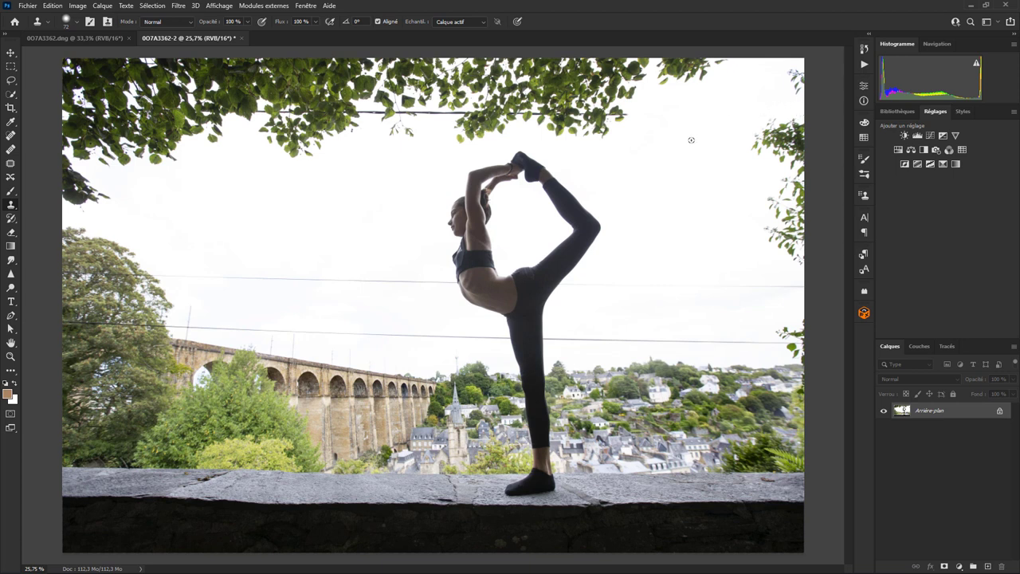
left_click_drag(721, 131, 770, 114)
- Zoom in and clone sky over the wire end beside the leaves and a small dark blob
key("ctrl+plus")
key("ctrl+plus")
key("ctrl+plus")
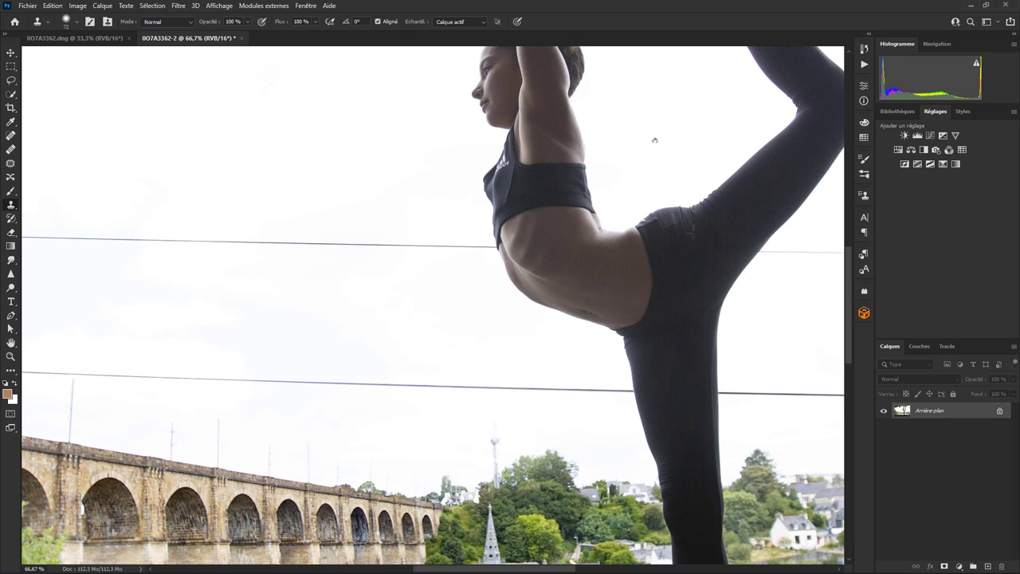
left_click_drag(654, 140, 548, 296)
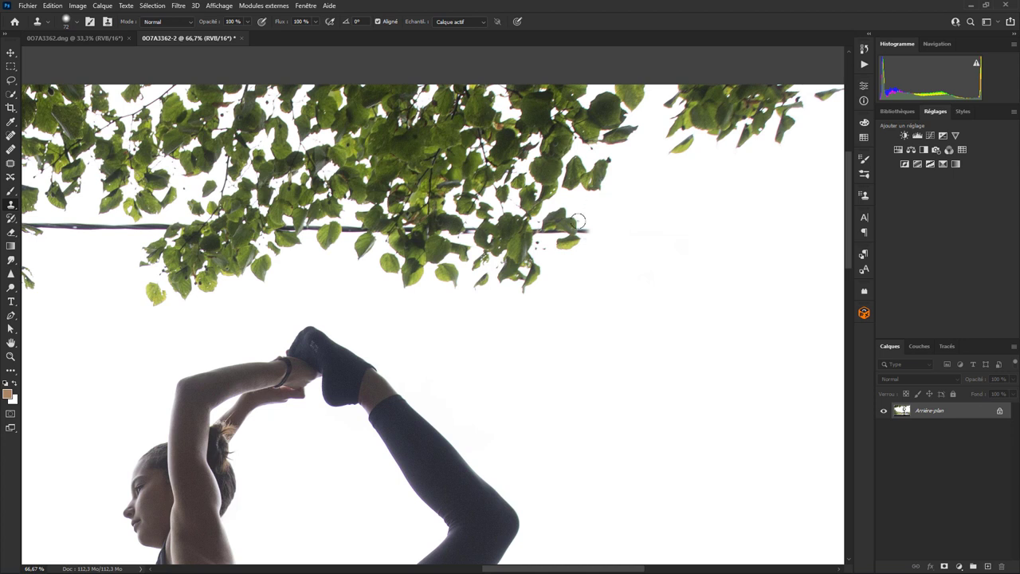
mouse_move(586, 231)
left_mouse_down()
mouse_move(577, 236)
mouse_move(604, 234)
left_mouse_up()
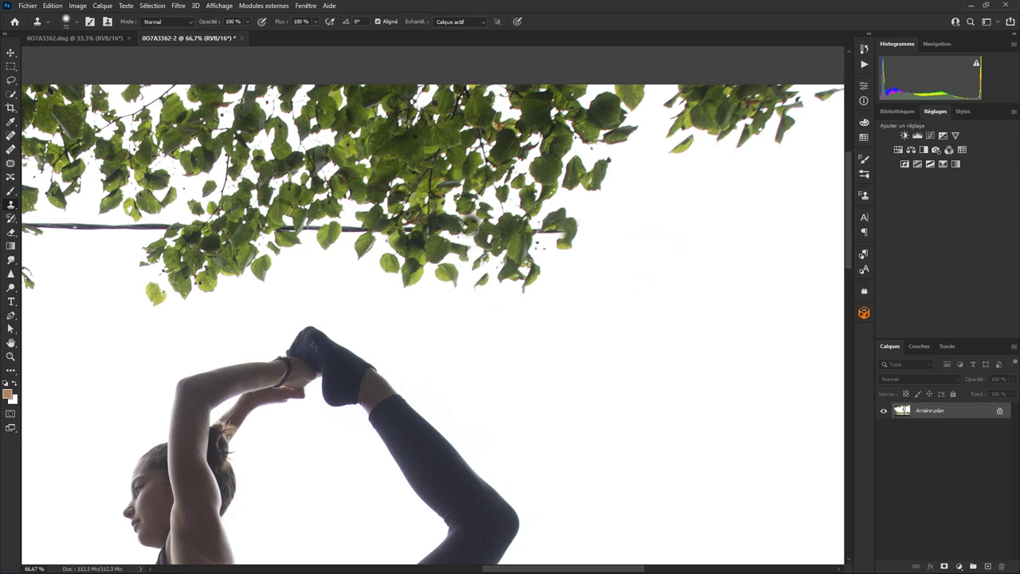
left_click(509, 299)
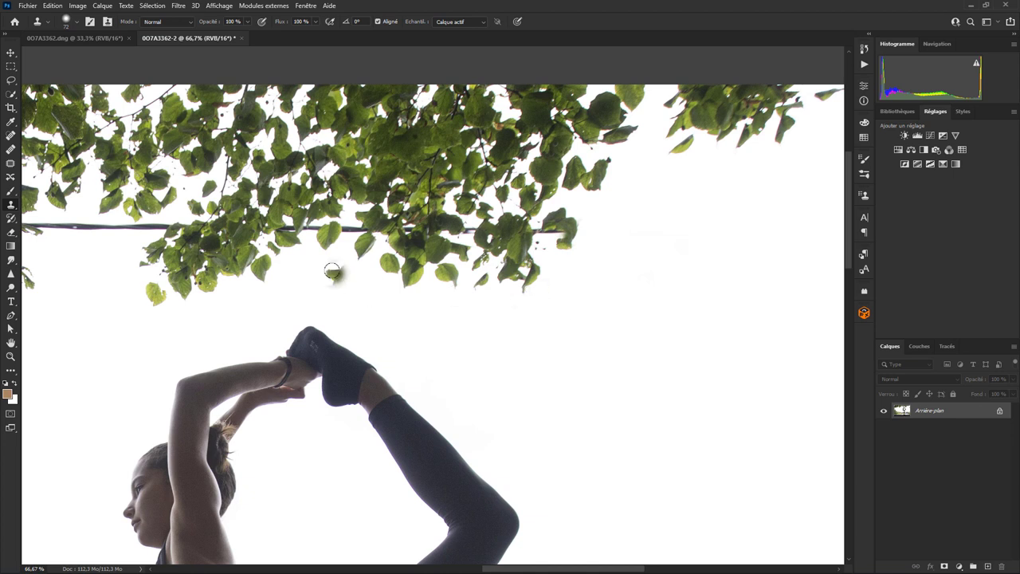
- Set the clone brush to 31 and remove the wire running under the leaves
left_click(66, 21)
double_click(73, 165)
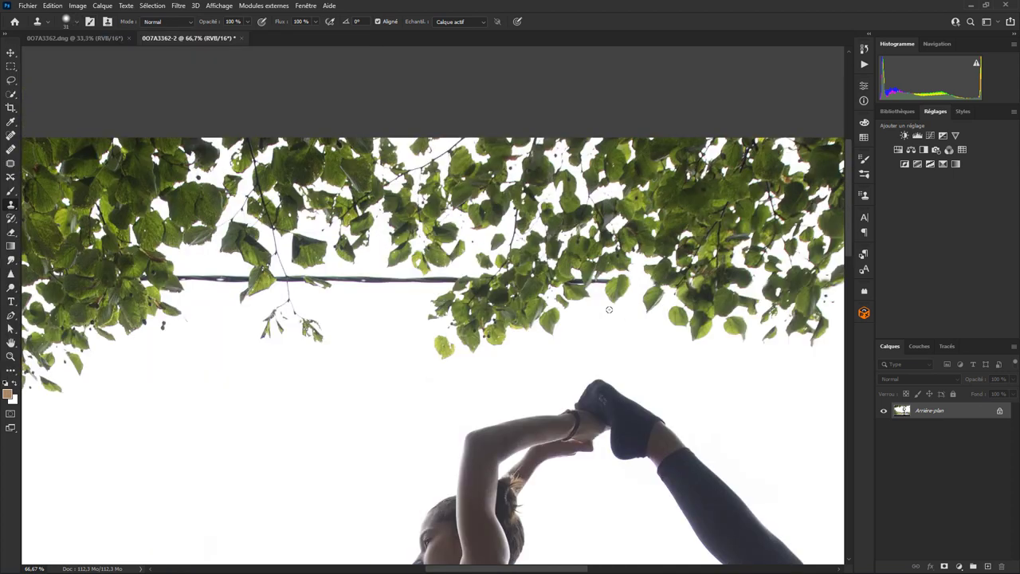
left_click_drag(350, 228, 637, 281)
left_click_drag(456, 280, 294, 279)
mouse_move(411, 440)
left_mouse_down()
mouse_move(458, 453)
mouse_move(745, 447)
left_mouse_up()
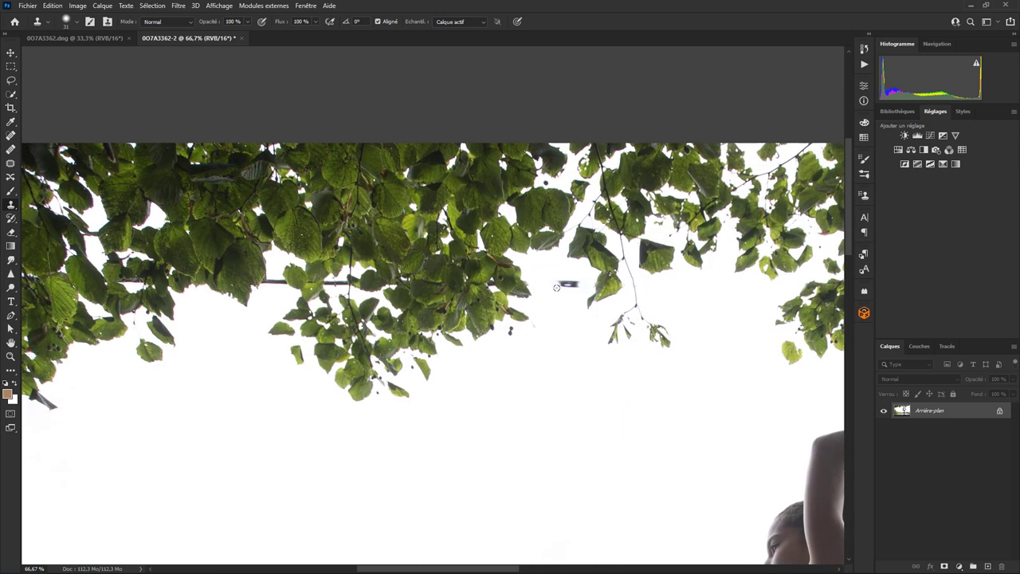
- Clone out the wire crossing the tree and the stretch left of the woman's torso
scroll(510, 367, "left", 3)
scroll(479, 374, "left", 3)
scroll(399, 291, "down", 5)
scroll(399, 292, "right", 2)
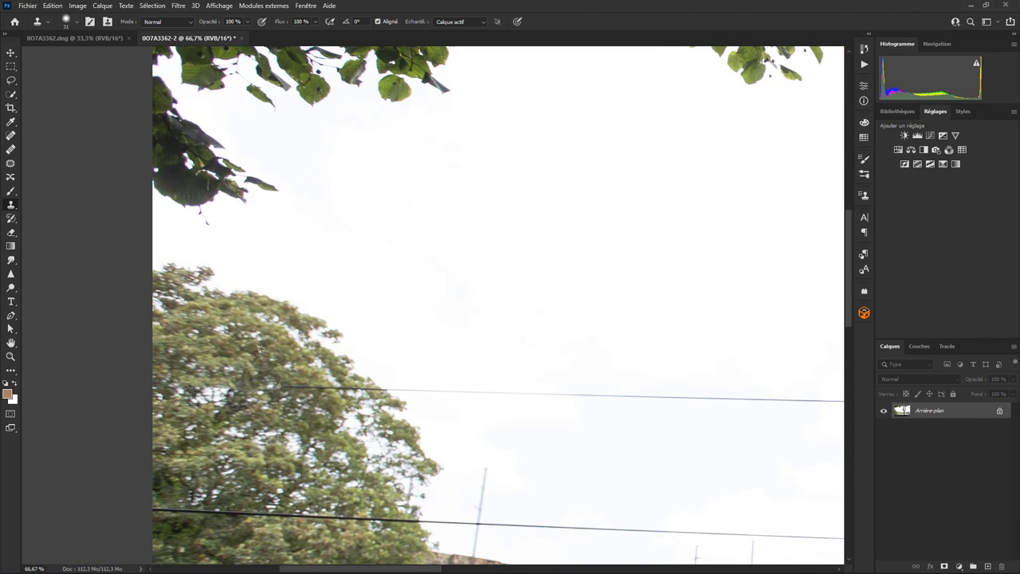
left_click_drag(358, 390, 643, 388)
scroll(677, 445, "down", 2)
scroll(676, 444, "right", 4)
left_click_drag(359, 276, 792, 279)
scroll(255, 294, "right", 6)
left_click_drag(360, 298, 422, 298)
- Zoom in closer and erase the wire beside the figure and across the right-hand sky
key("ctrl+plus")
key("ctrl+plus")
key("ctrl+plus")
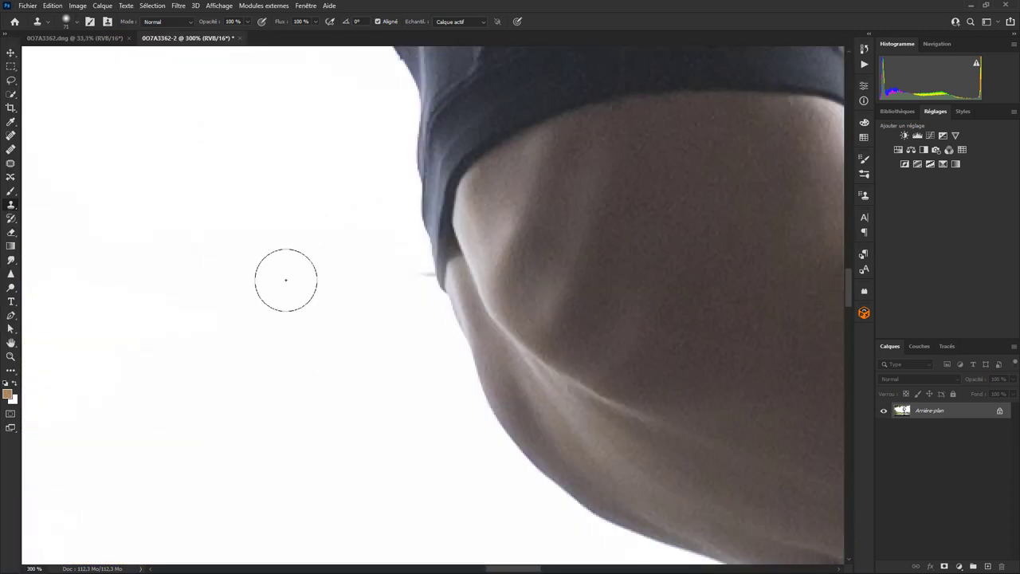
left_click(77, 23)
scroll(385, 273, "right", 5)
left_click_drag(311, 384, 693, 387)
scroll(527, 385, "right", 5)
left_click_drag(198, 326, 542, 311)
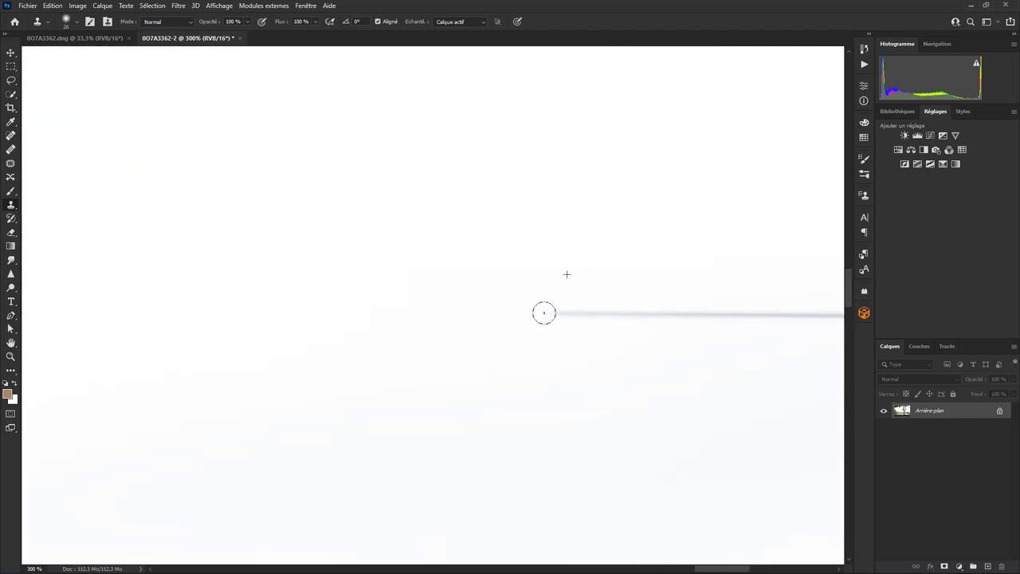
scroll(542, 312, "right", 2)
left_click_drag(439, 298, 710, 299)
- Erase the wire on both sides of the dark leg
scroll(396, 391, "right", 3)
scroll(405, 255, "up", 5)
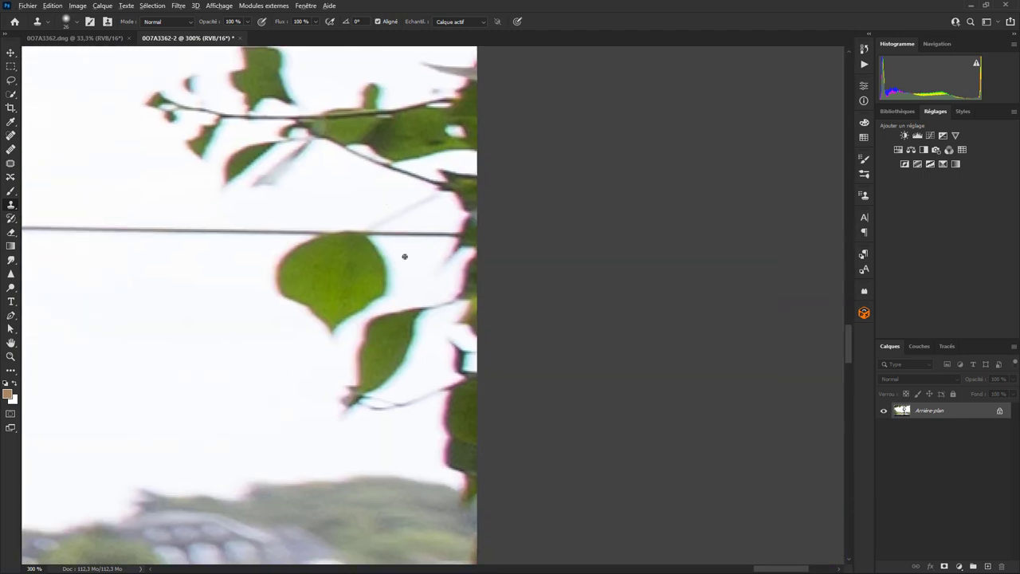
scroll(471, 410, "left", 6)
scroll(470, 410, "left", 3)
scroll(612, 401, "up", 2)
scroll(688, 344, "left", 5)
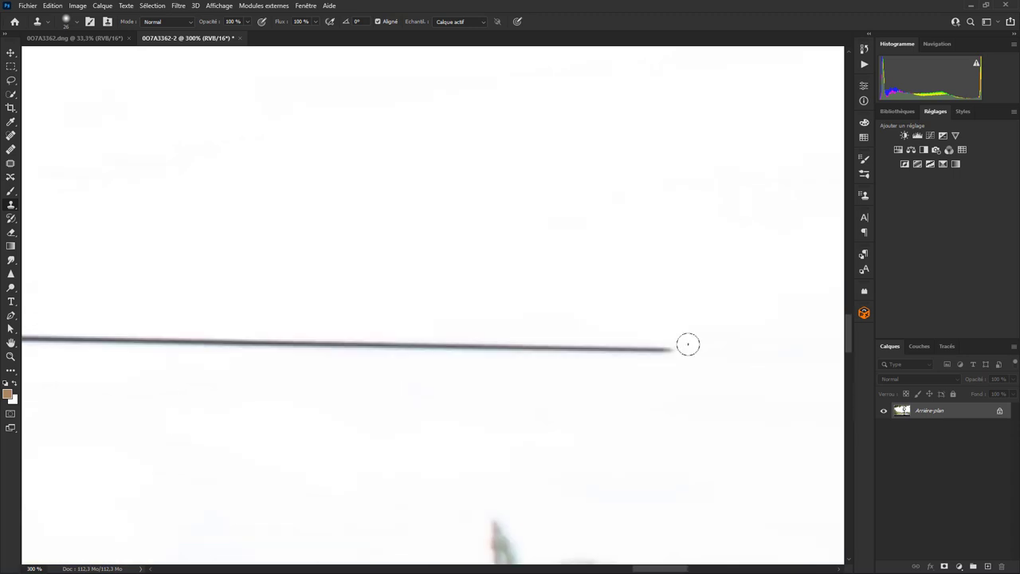
scroll(814, 393, "left", 3)
left_click_drag(712, 368, 150, 390)
scroll(150, 390, "left", 7)
left_click_drag(609, 405, 212, 375)
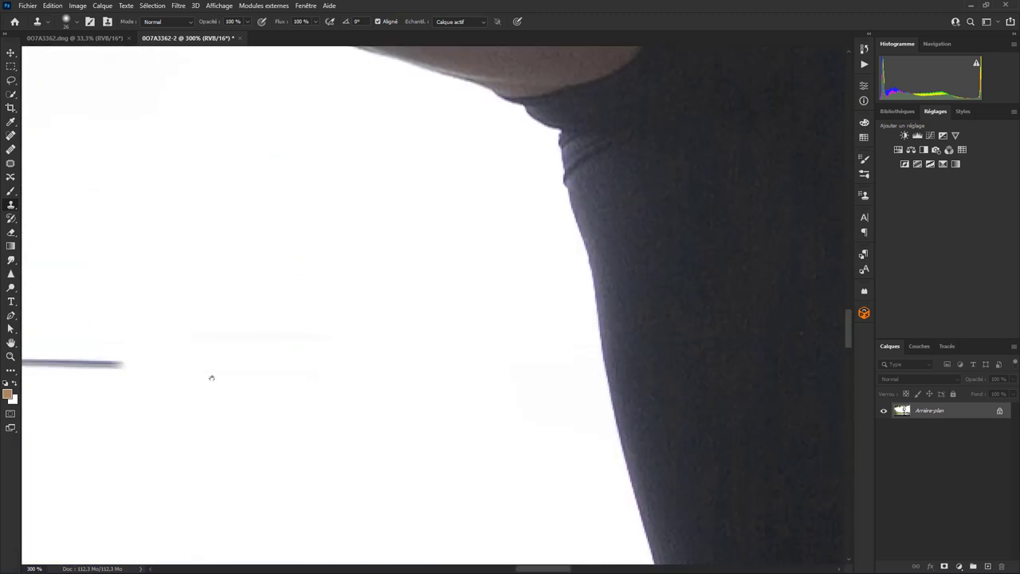
scroll(624, 430, "left", 2)
scroll(624, 430, "left", 6)
- Switch to a smaller clone brush while panning along the remaining wire
left_click(66, 21)
scroll(469, 360, "right", 3)
scroll(524, 367, "up", 1)
left_click(66, 21)
key("Return")
scroll(487, 391, "left", 3)
scroll(675, 382, "right", 5)
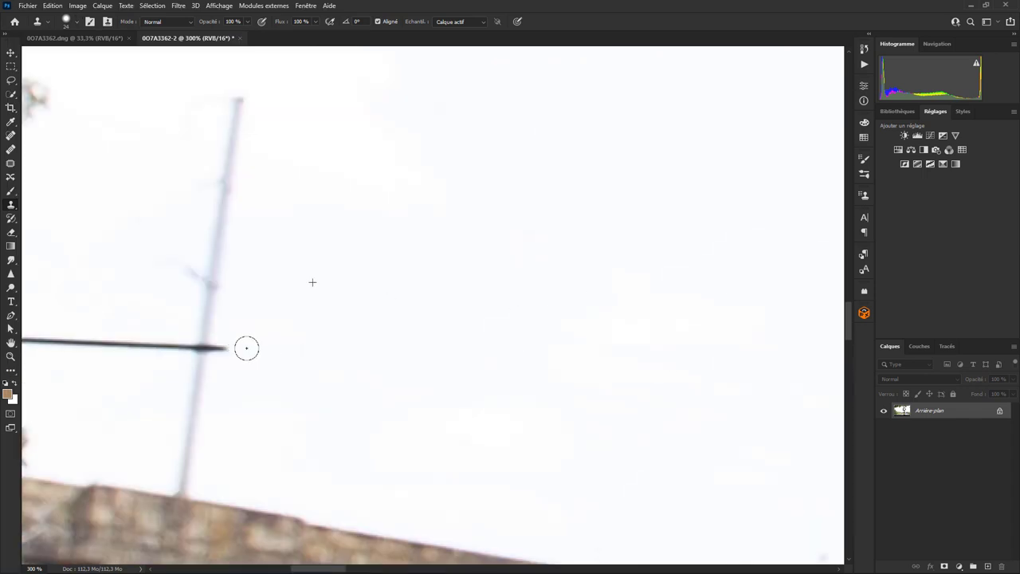
scroll(467, 383, "left", 5)
scroll(398, 371, "left", 4)
scroll(358, 363, "left", 4)
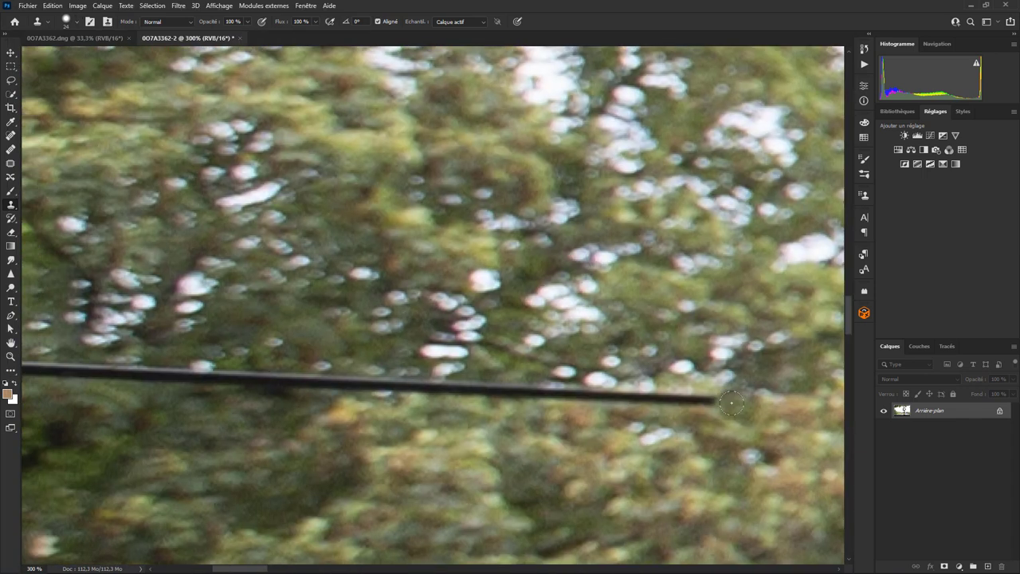
scroll(338, 359, "left", 4)
right_click(338, 358)
- Zoom out to review the whole photo with the power lines removed
key("Return")
key("ctrl+minus")
key("ctrl+minus")
key("ctrl+minus")
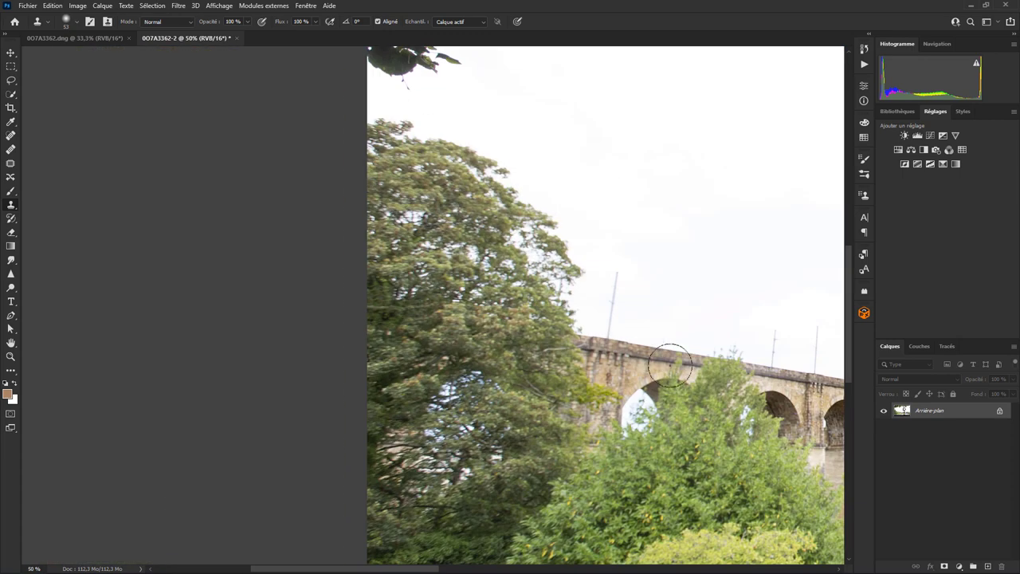
key("ctrl+minus")
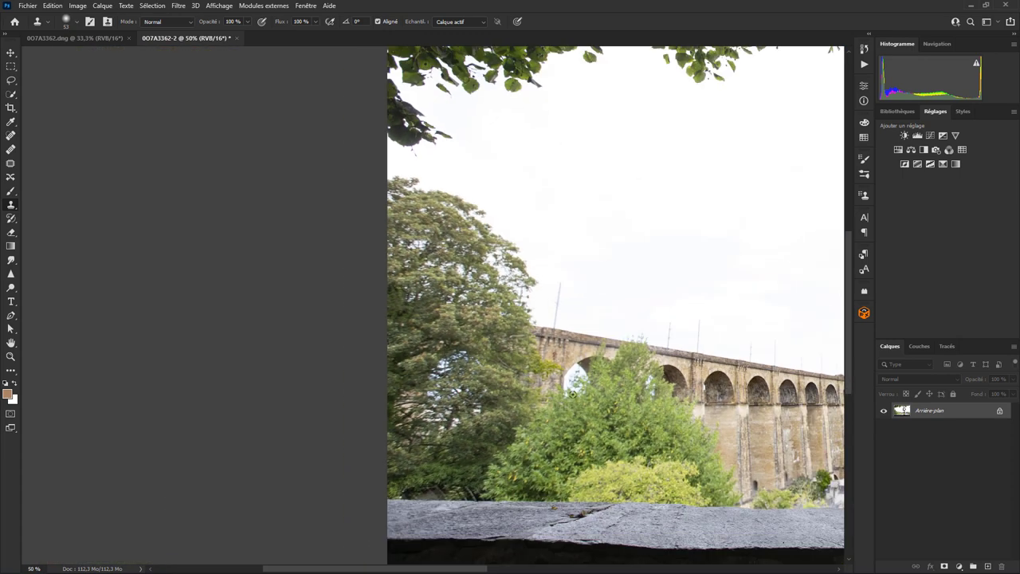
key("ctrl+minus")
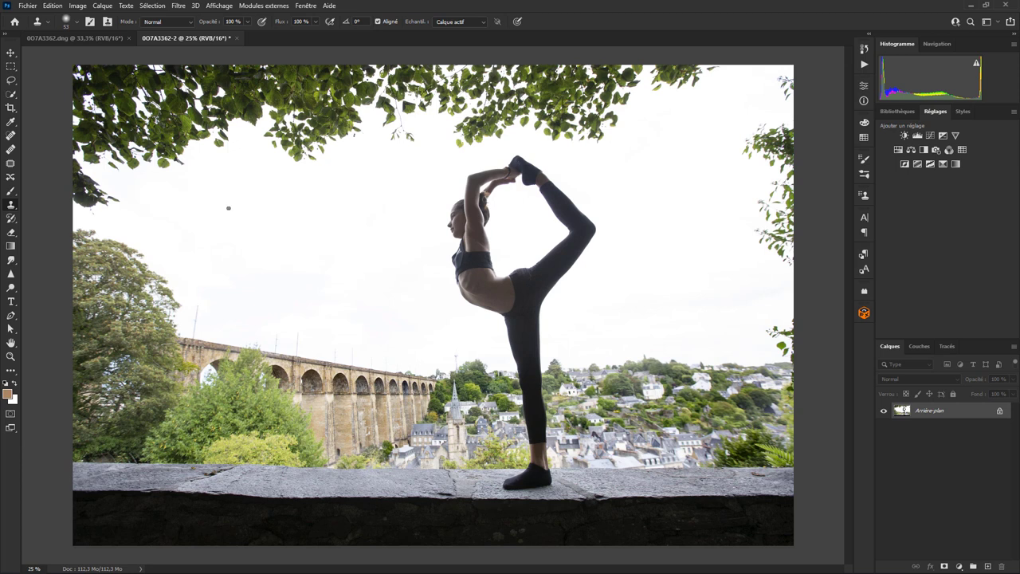
- Open Sky Replacement and preview the cirrocumulus and dark cloudy sky presets
left_click(53, 6)
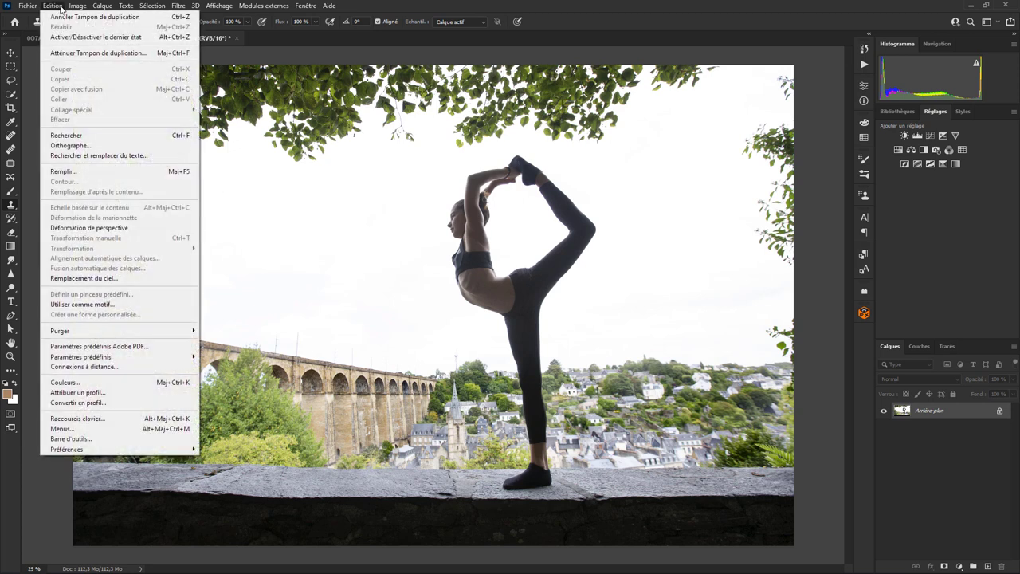
left_click(109, 278)
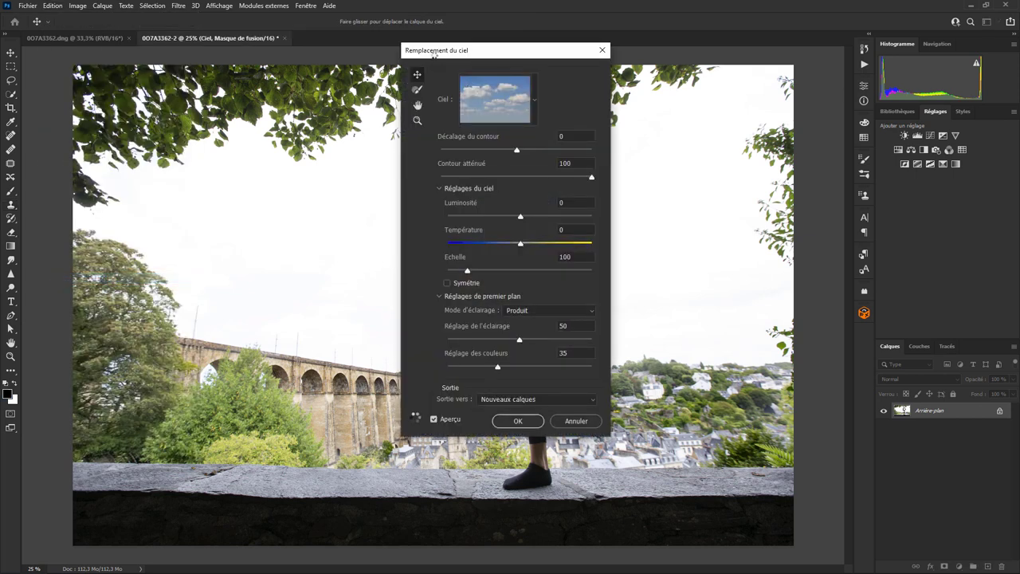
left_click_drag(433, 54, 157, 59)
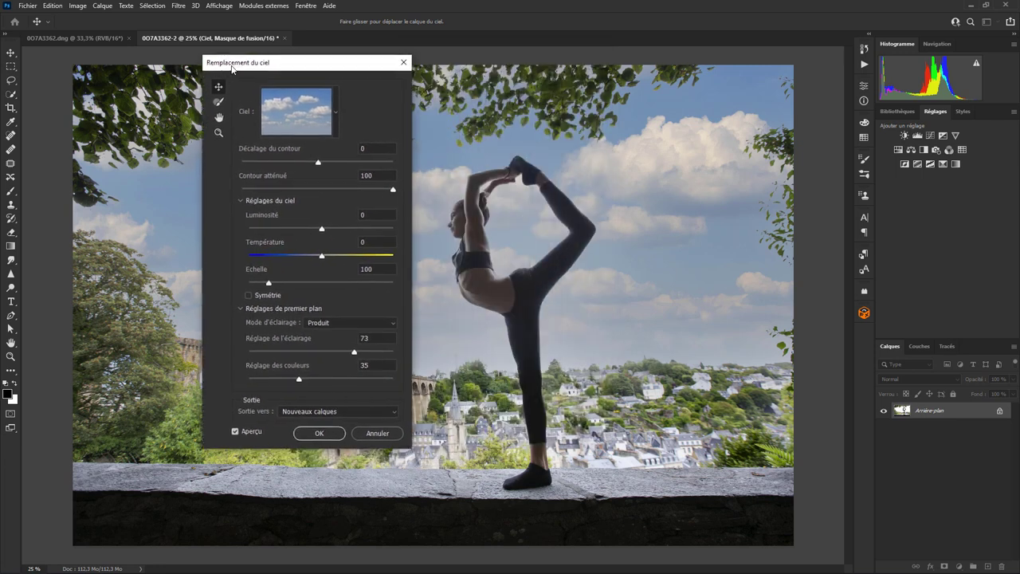
left_click(259, 108)
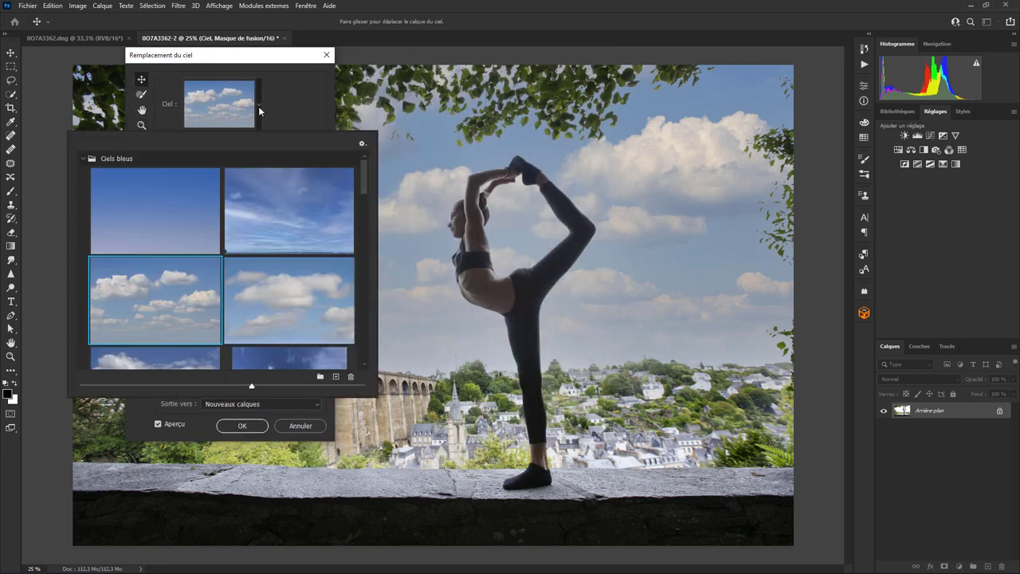
left_click_drag(362, 188, 360, 218)
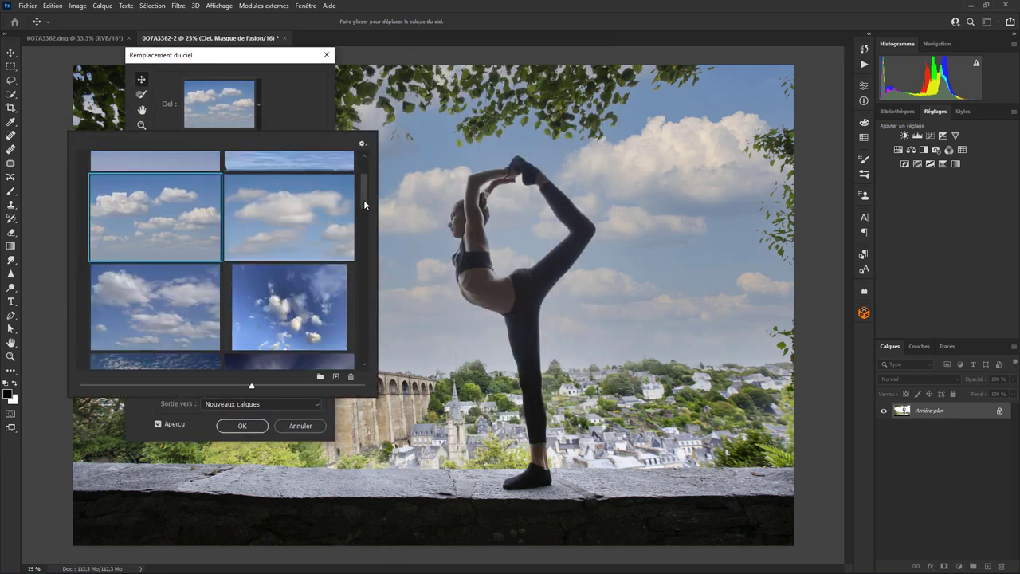
left_click(181, 273)
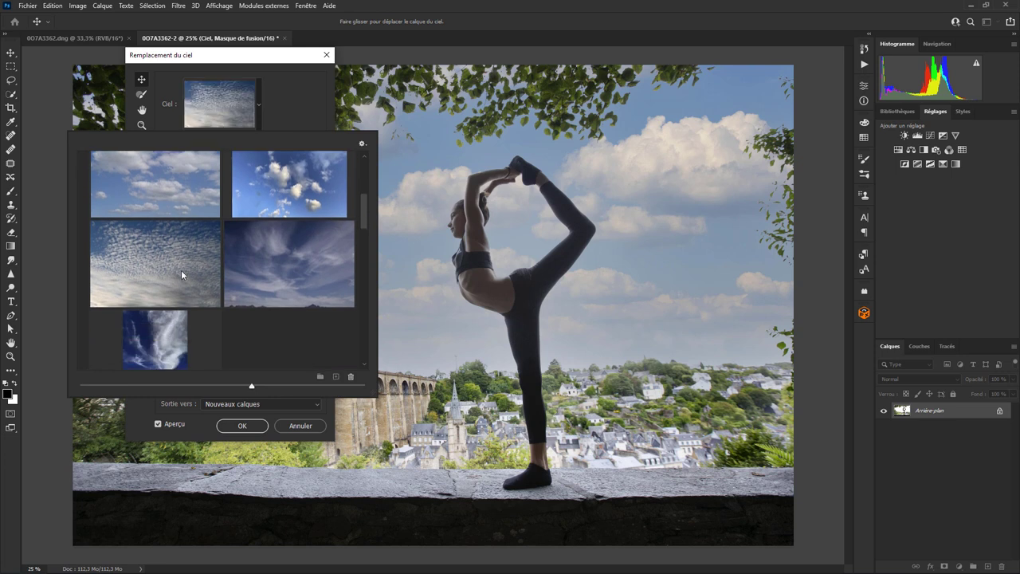
left_click(284, 274)
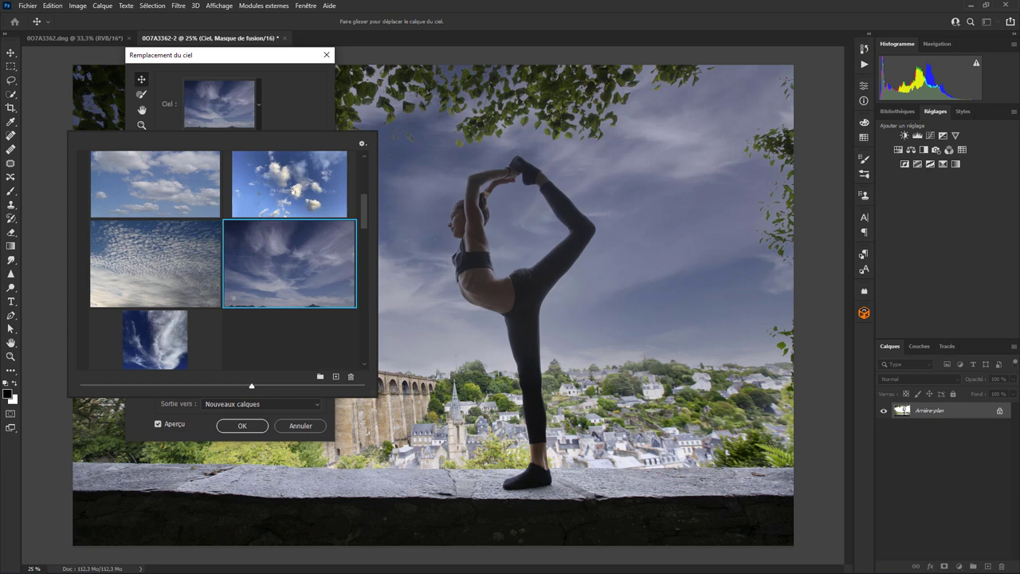
- Compare puffy, sunset and overcast skies, then apply the blue sky with scattered clouds
left_click(287, 205)
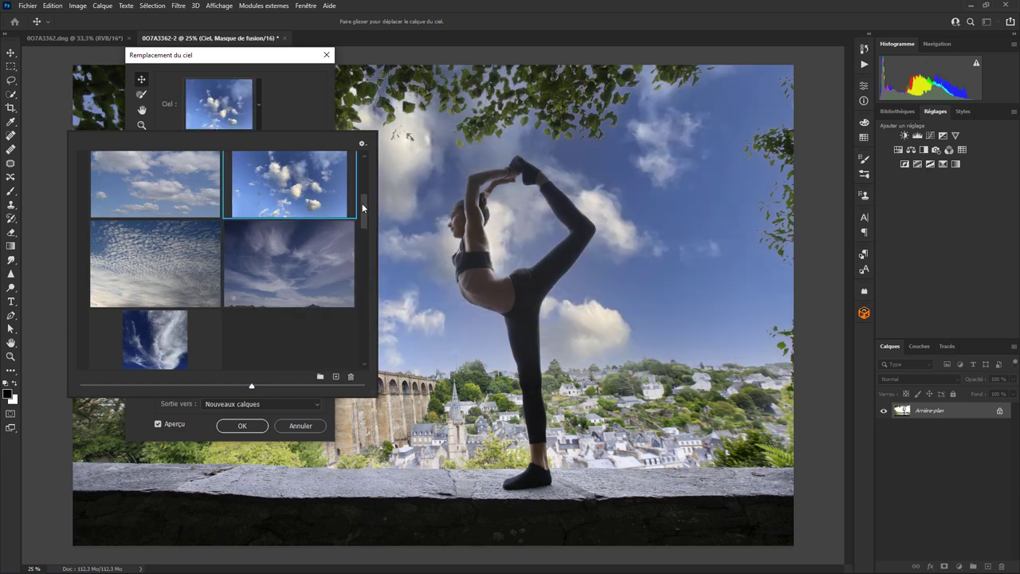
left_click_drag(363, 217, 364, 196)
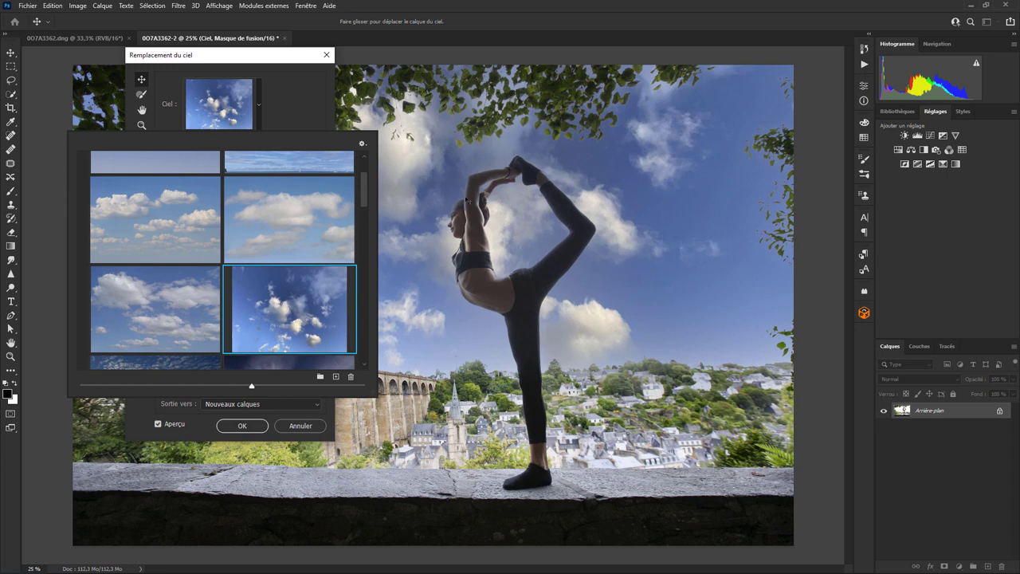
mouse_move(367, 198)
left_mouse_down()
mouse_move(363, 177)
mouse_move(367, 260)
left_mouse_up()
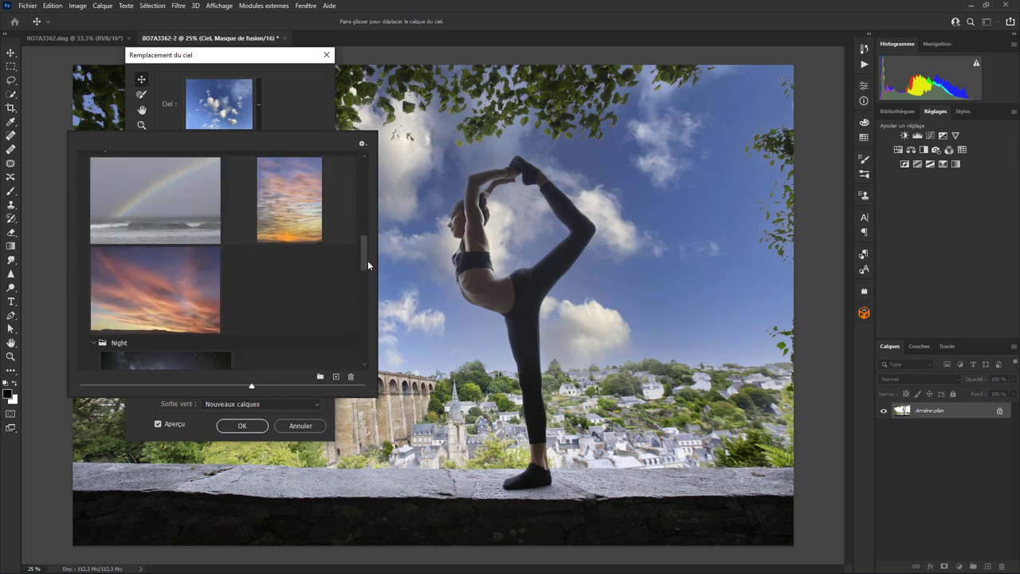
left_click(308, 223)
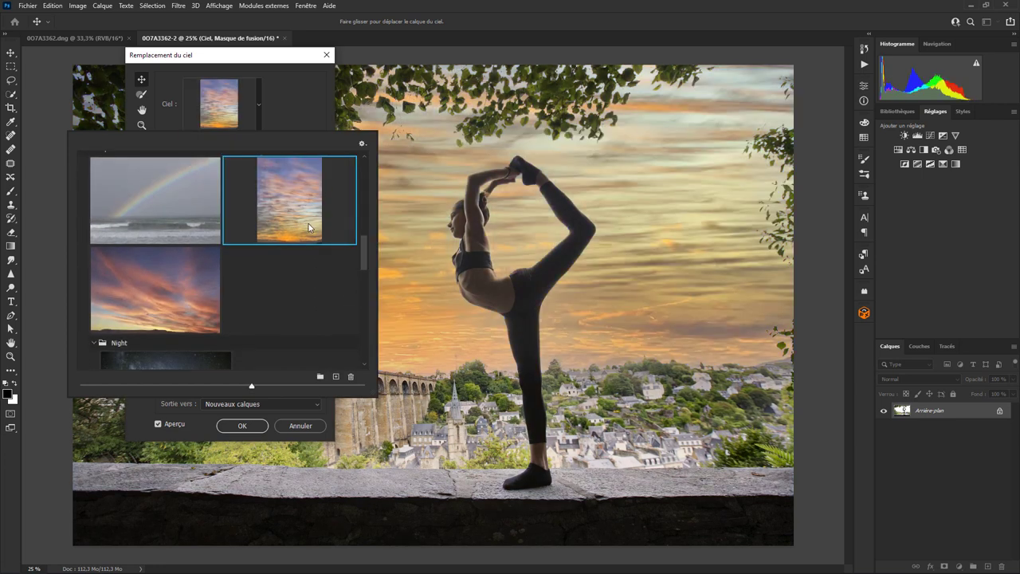
mouse_move(362, 255)
left_mouse_down()
mouse_move(356, 313)
mouse_move(360, 287)
left_mouse_up()
left_click(309, 263)
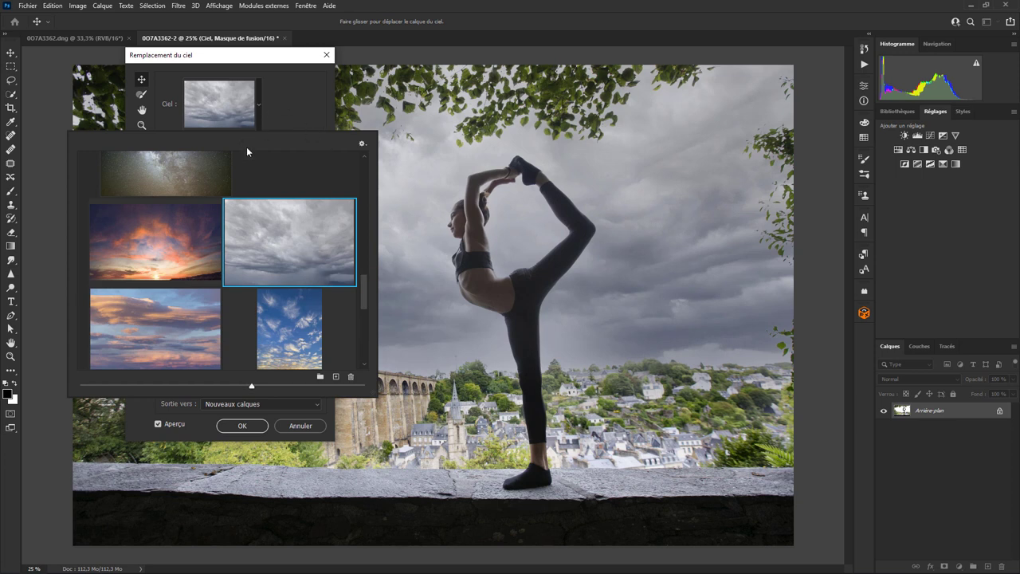
mouse_move(363, 293)
left_mouse_down()
mouse_move(357, 351)
mouse_move(356, 179)
left_mouse_up()
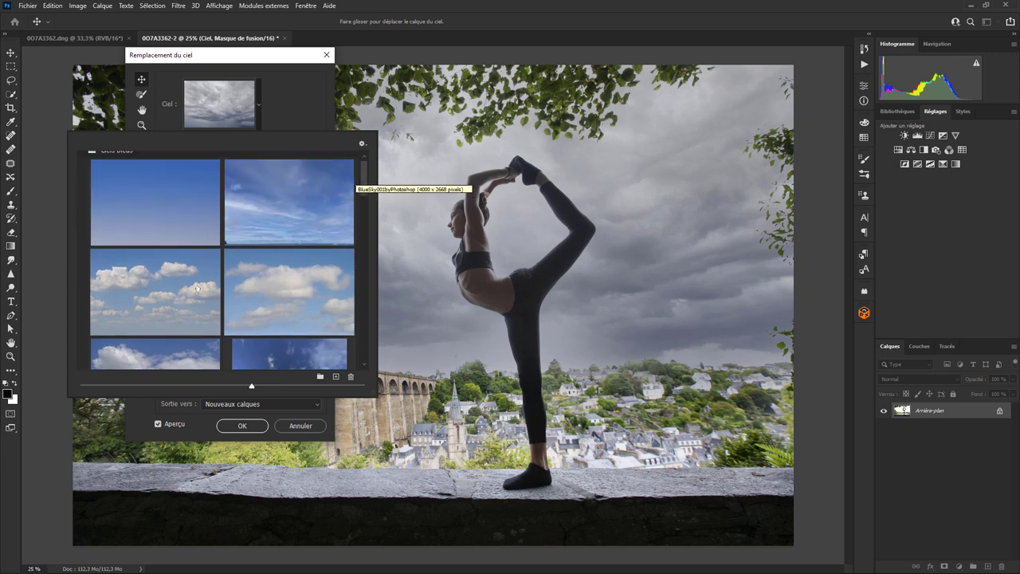
left_click(188, 292)
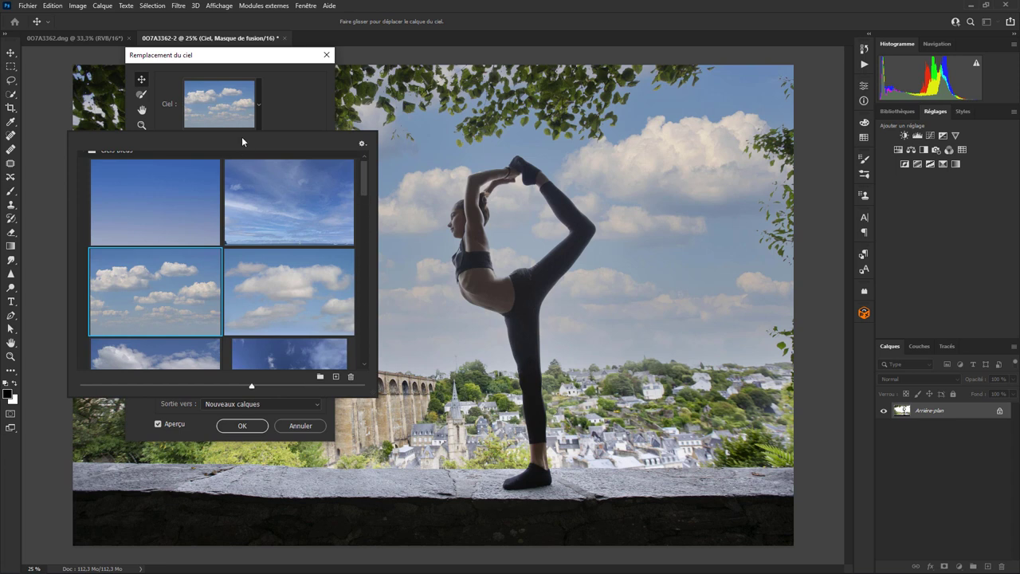
left_click(242, 426)
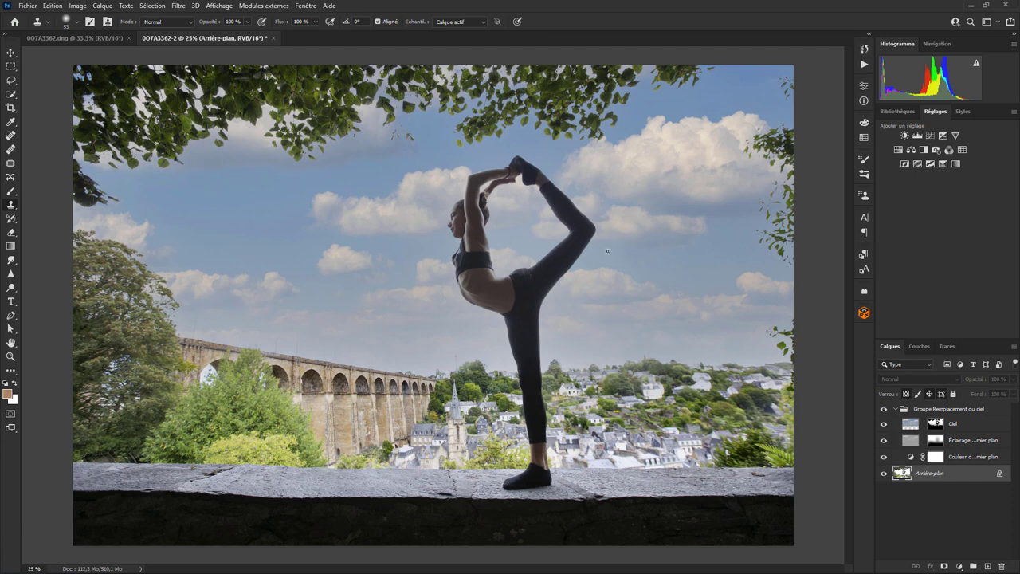
scroll(608, 251, "up", 1)
scroll(608, 252, "up", 1)
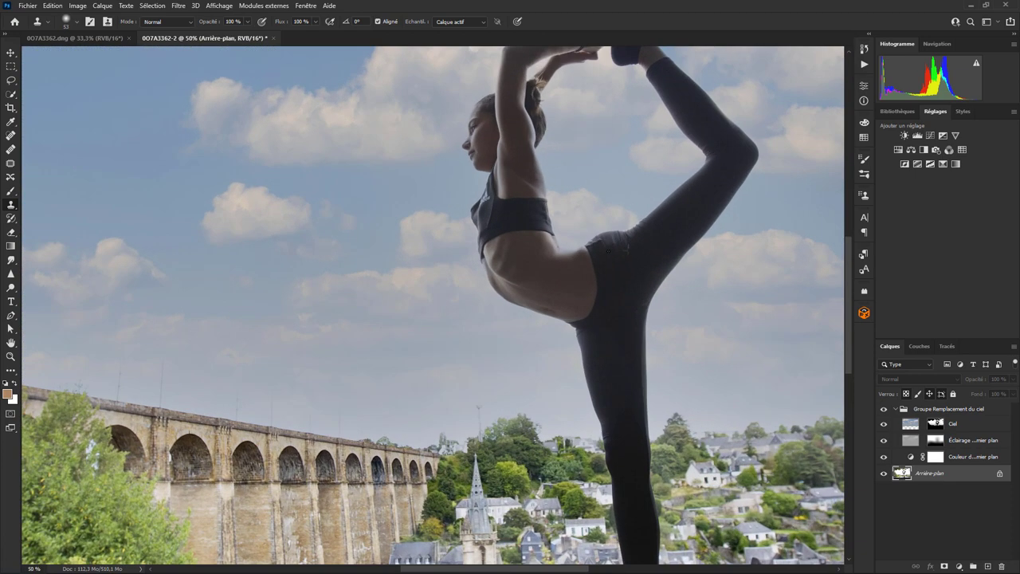
scroll(543, 226, "down", 2)
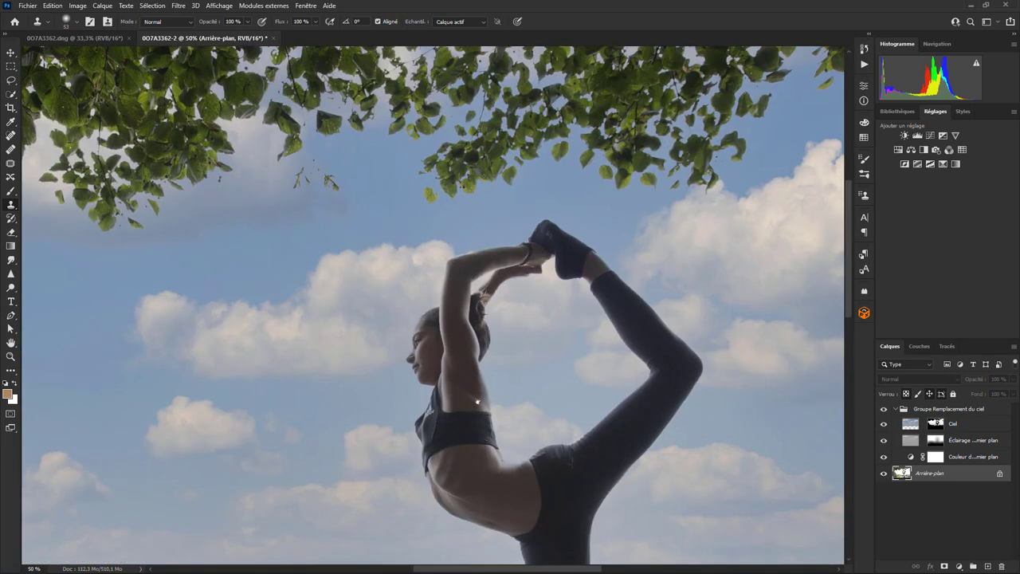
scroll(639, 365, "up", 1)
scroll(639, 365, "up", 1)
scroll(639, 365, "down", 3)
scroll(640, 365, "right", 5)
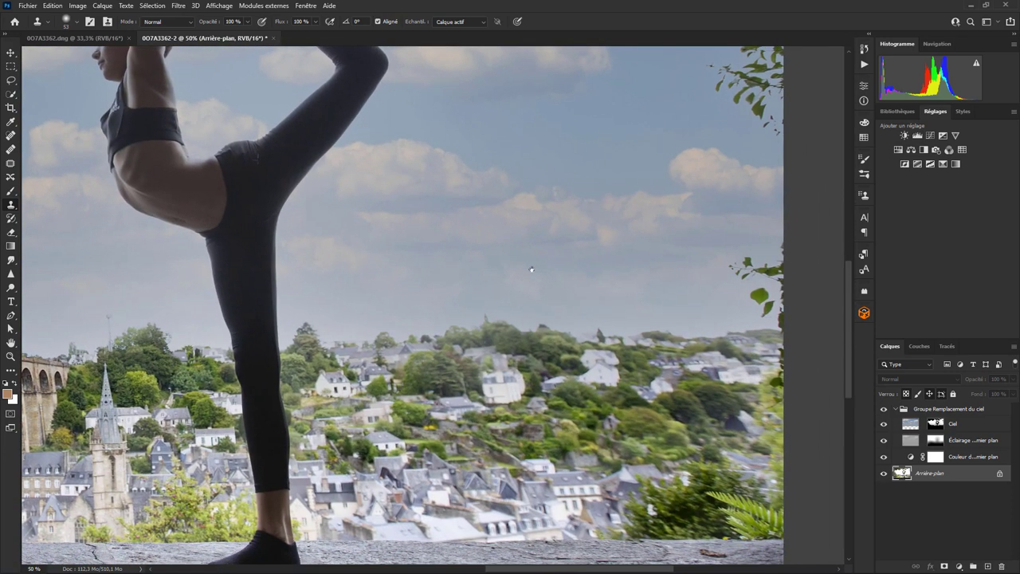
scroll(530, 268, "up", 6)
scroll(531, 269, "left", 5)
scroll(558, 400, "up", 1)
scroll(558, 400, "left", 2)
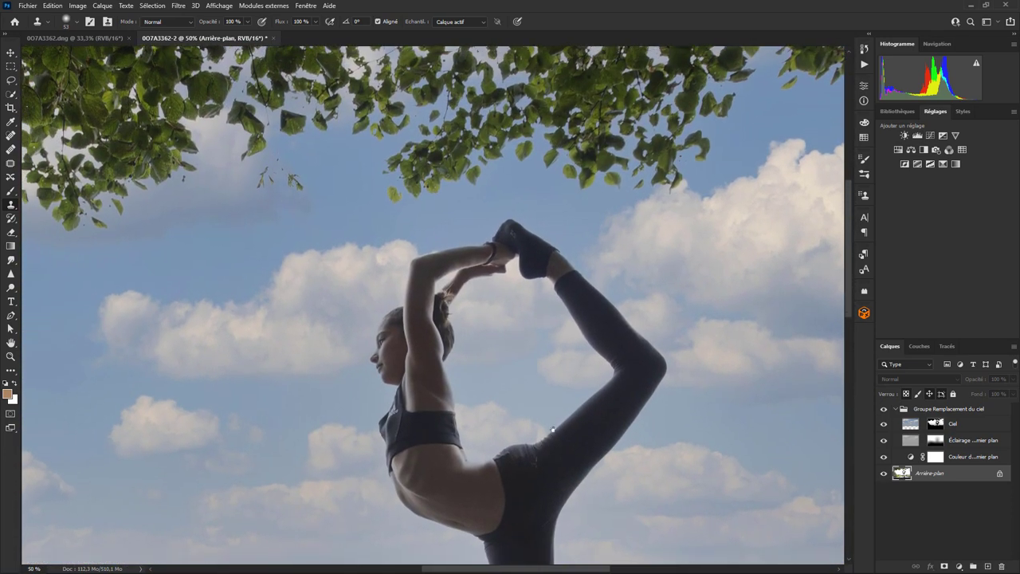
scroll(510, 373, "left", 3)
scroll(462, 344, "down", 3)
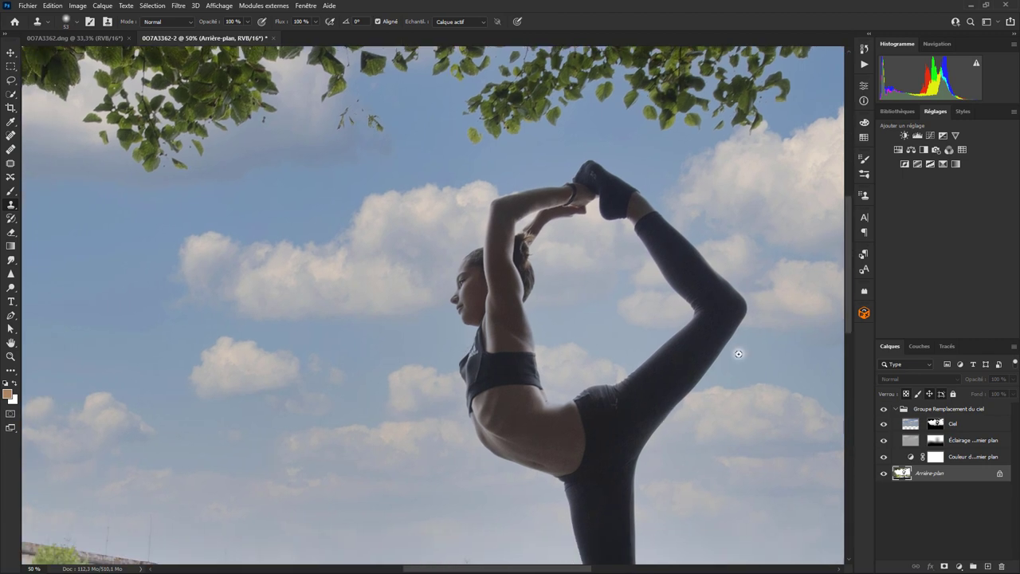
key("ctrl+minus")
key("ctrl+minus")
key("ctrl+minus")
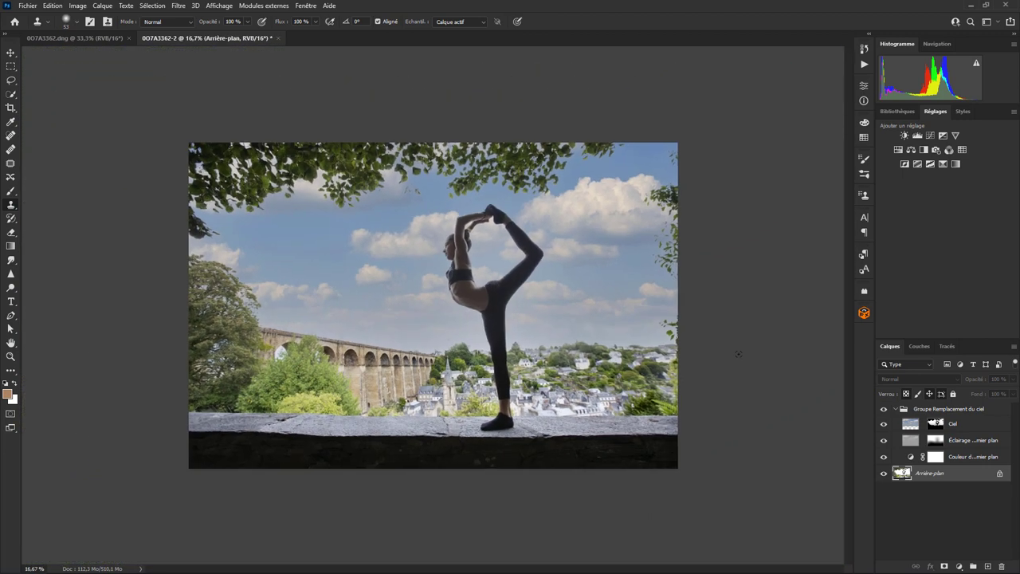
key("ctrl+plus")
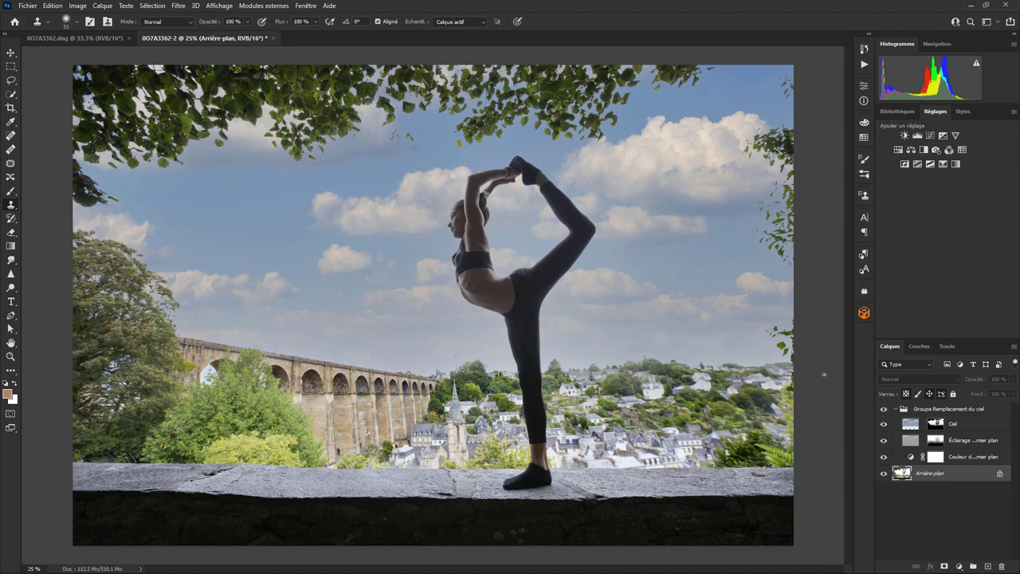
- Add a Courbes adjustment layer at the top of the Sky Replacement group, above Ciel
left_click(968, 430)
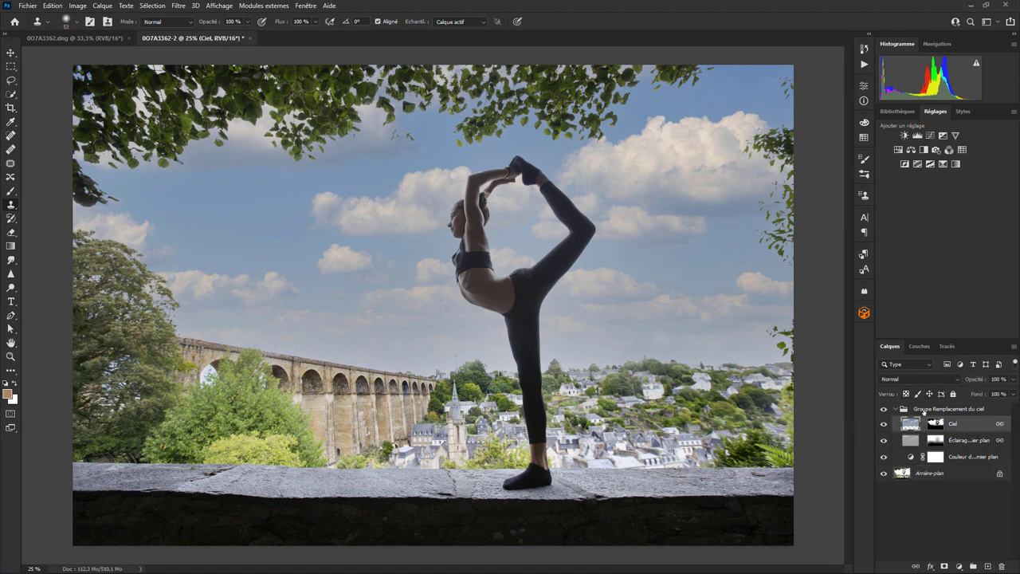
left_click(923, 412)
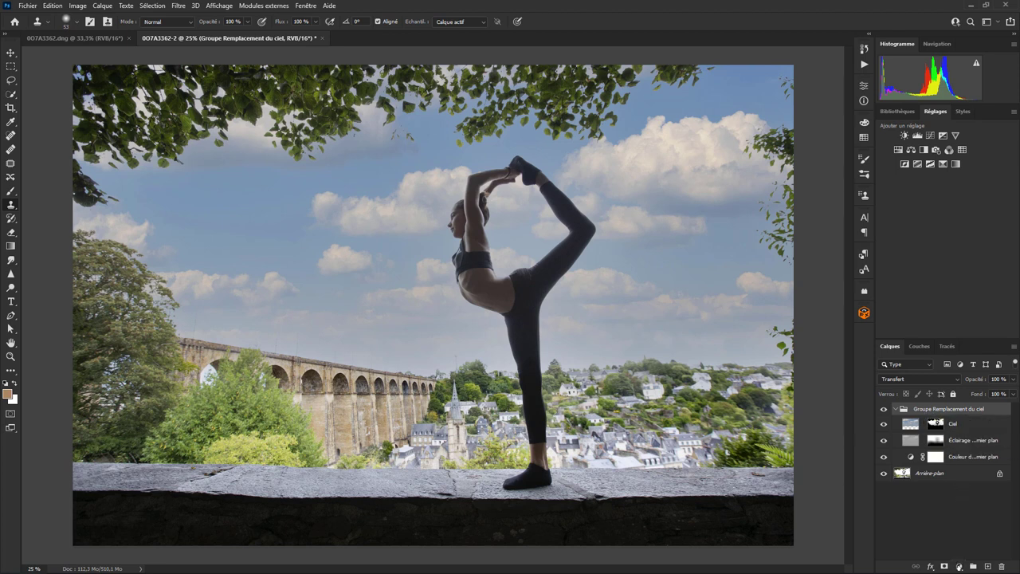
left_click(959, 567)
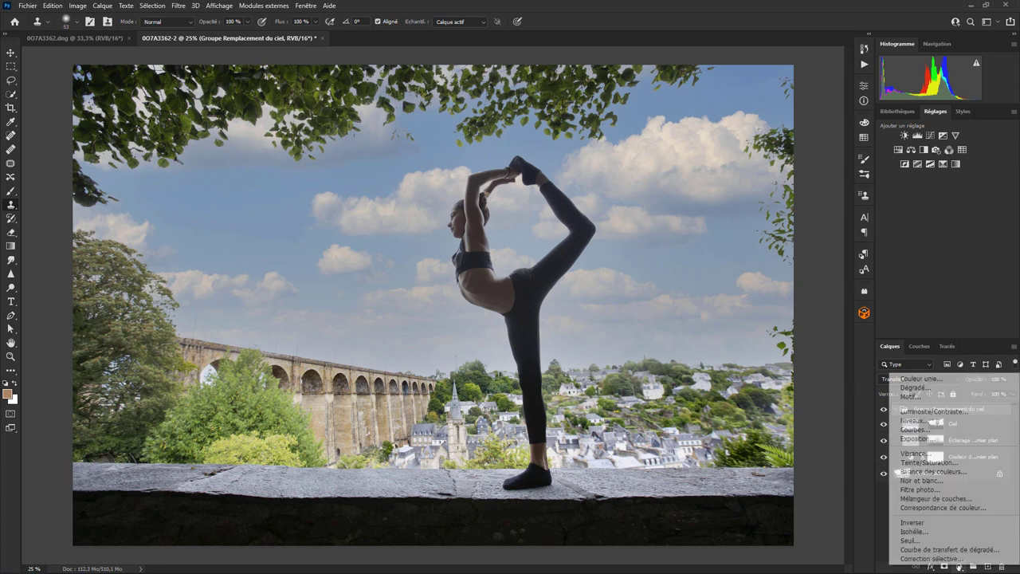
left_click(924, 433)
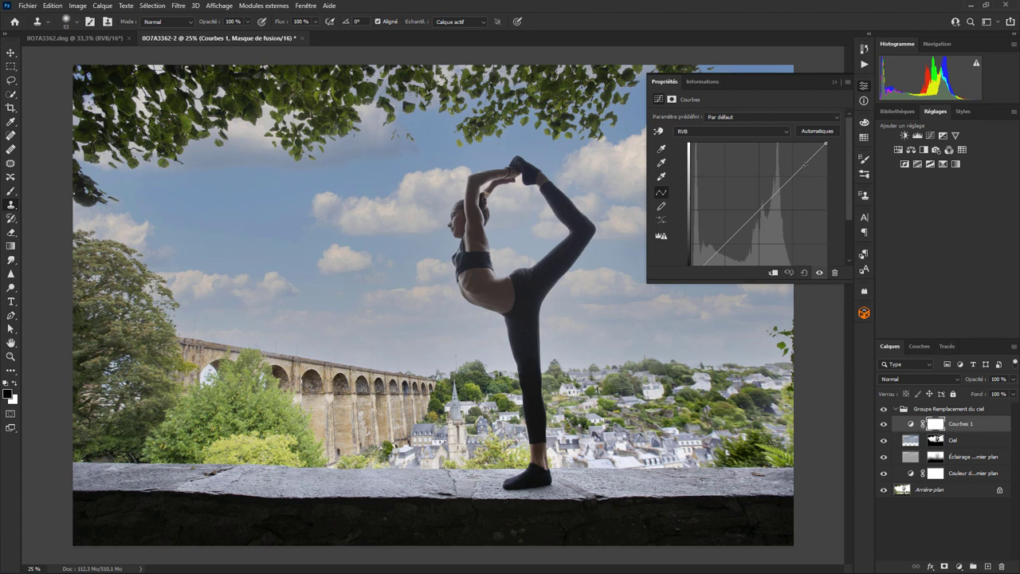
- Raise a point on the Courbes 1 RGB curve, clip it to the Ciel layer, and fine-tune the sky brightness
left_click_drag(805, 164, 799, 154)
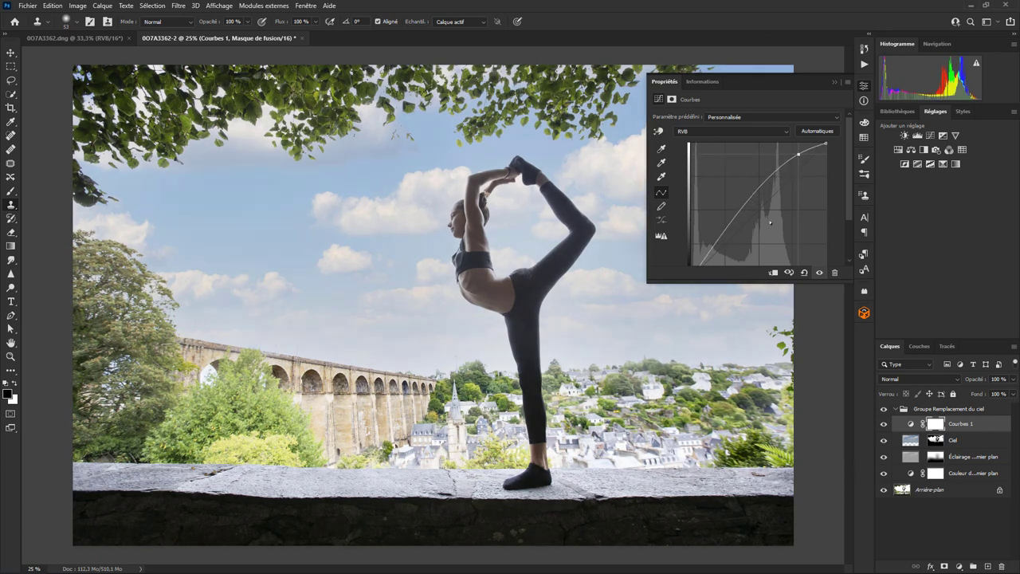
left_click_drag(799, 154, 794, 155)
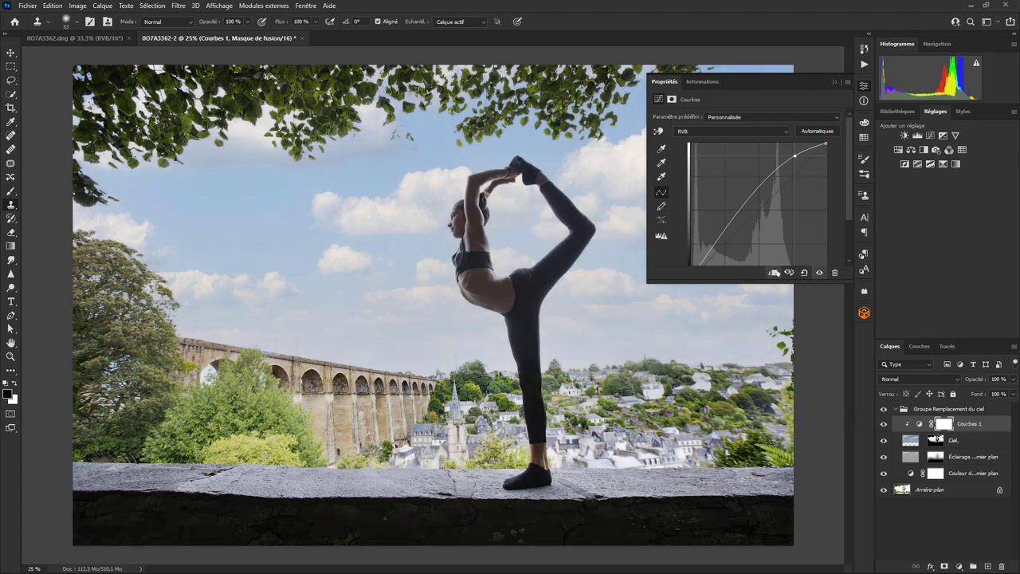
left_click(774, 273)
mouse_move(794, 154)
left_mouse_down()
mouse_move(782, 162)
mouse_move(784, 150)
left_mouse_up()
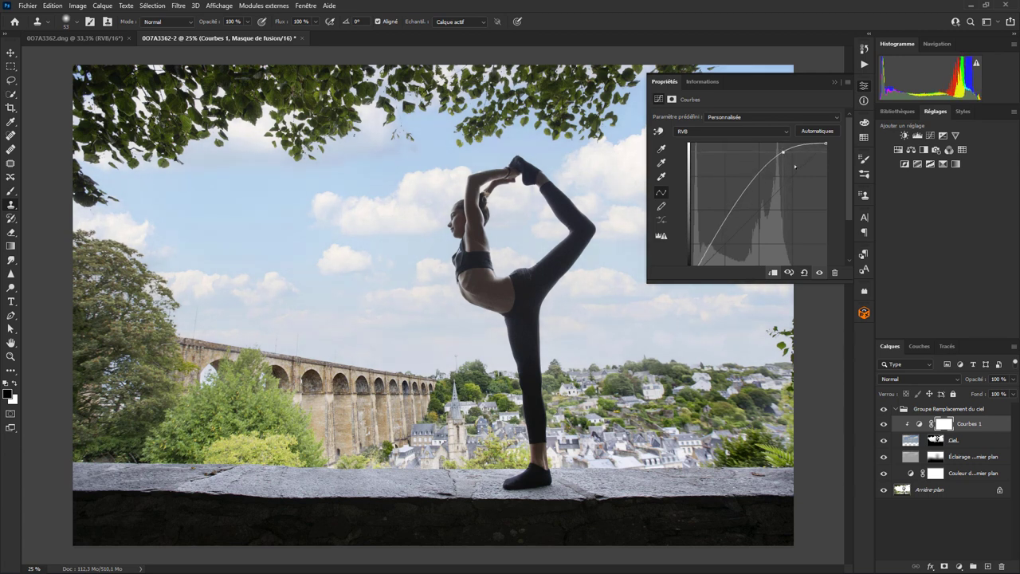
left_click_drag(783, 151, 784, 157)
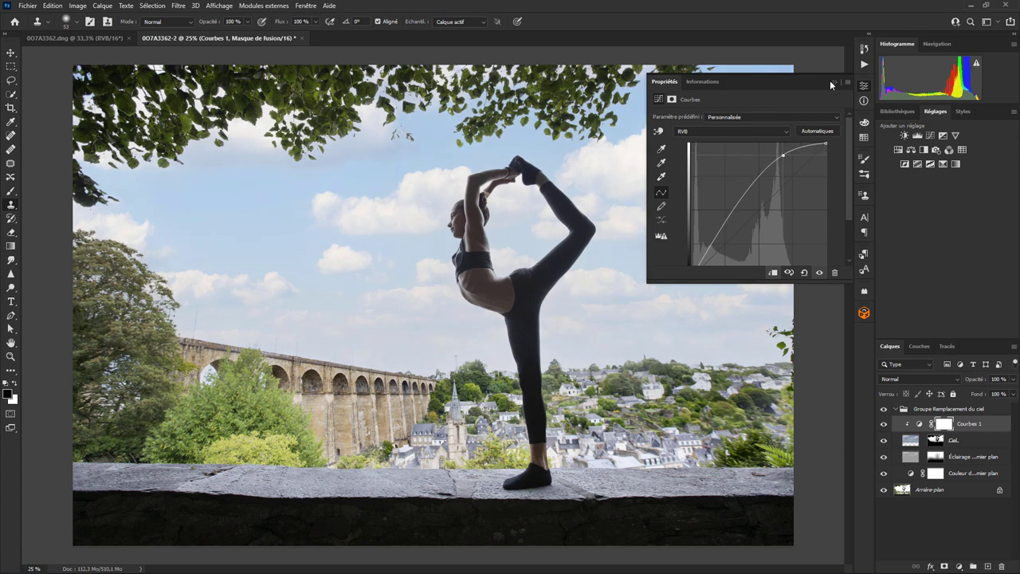
- Inspect the blue-sky composite up close, zoom out to the whole photo, and select the Ciel layer
left_click(831, 81)
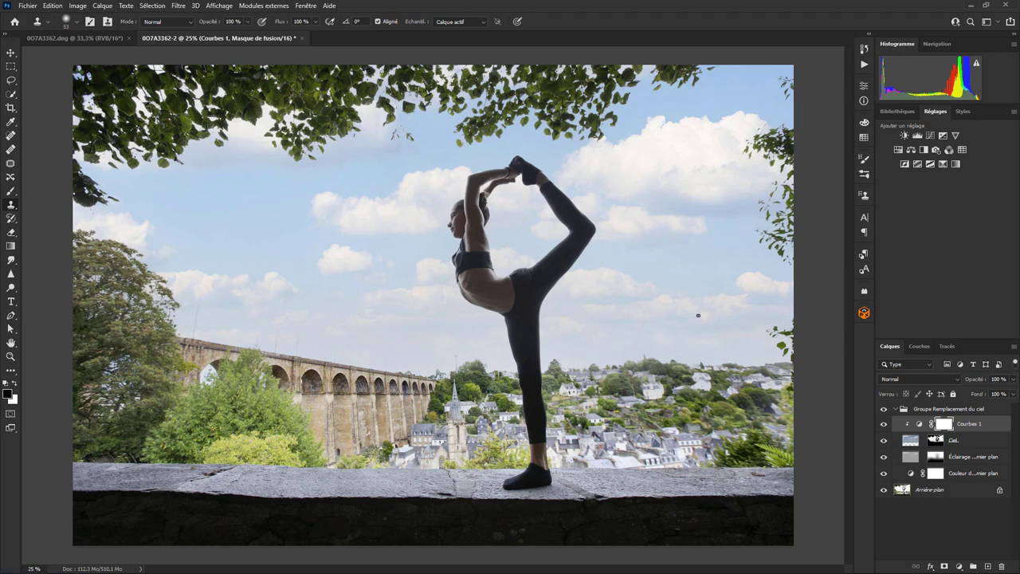
key("ctrl+plus")
key("ctrl+plus")
key("ctrl+plus")
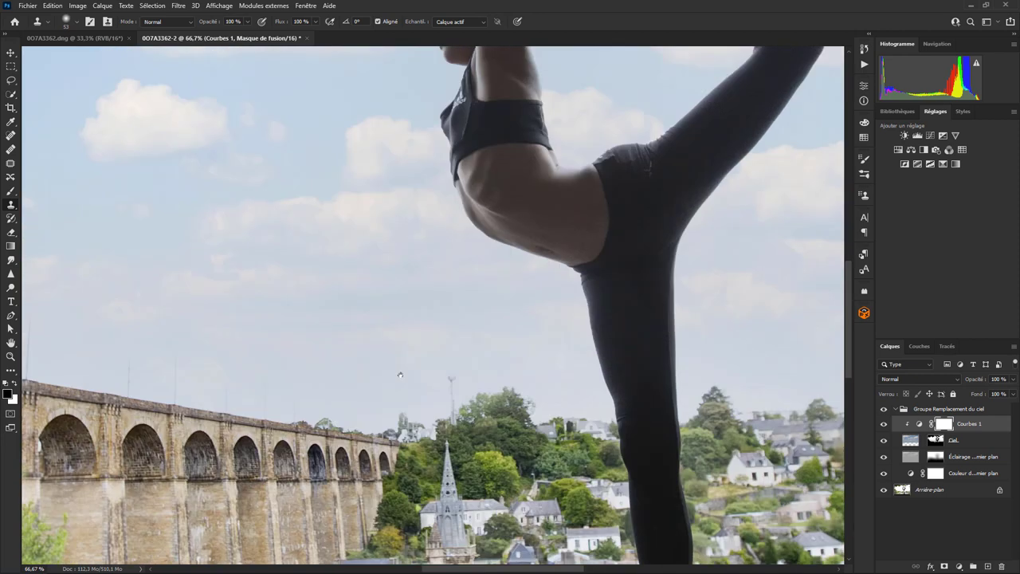
left_click_drag(534, 399, 381, 203)
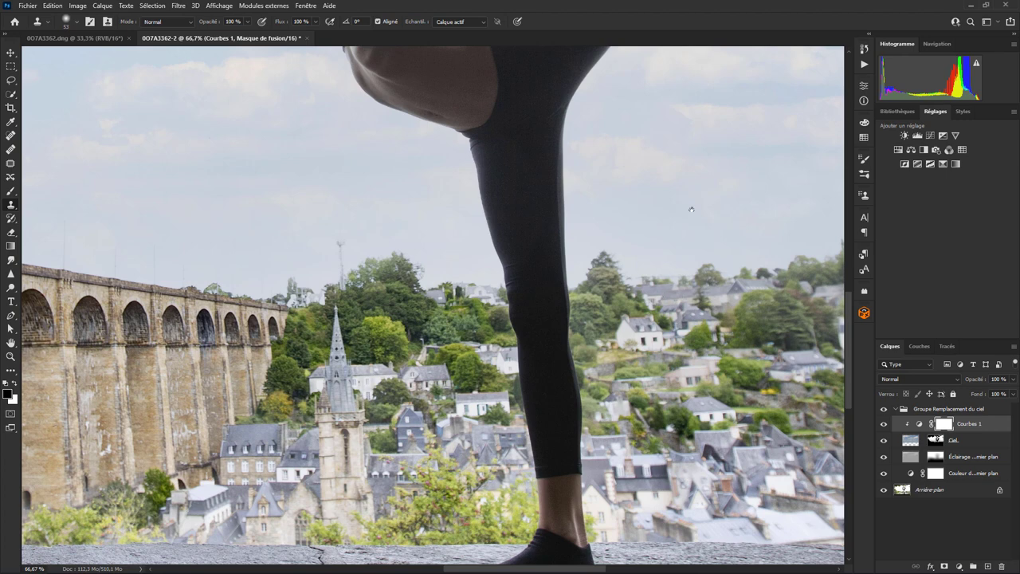
scroll(662, 299, "up", 10)
scroll(651, 323, "up", 3)
scroll(651, 323, "up", 3)
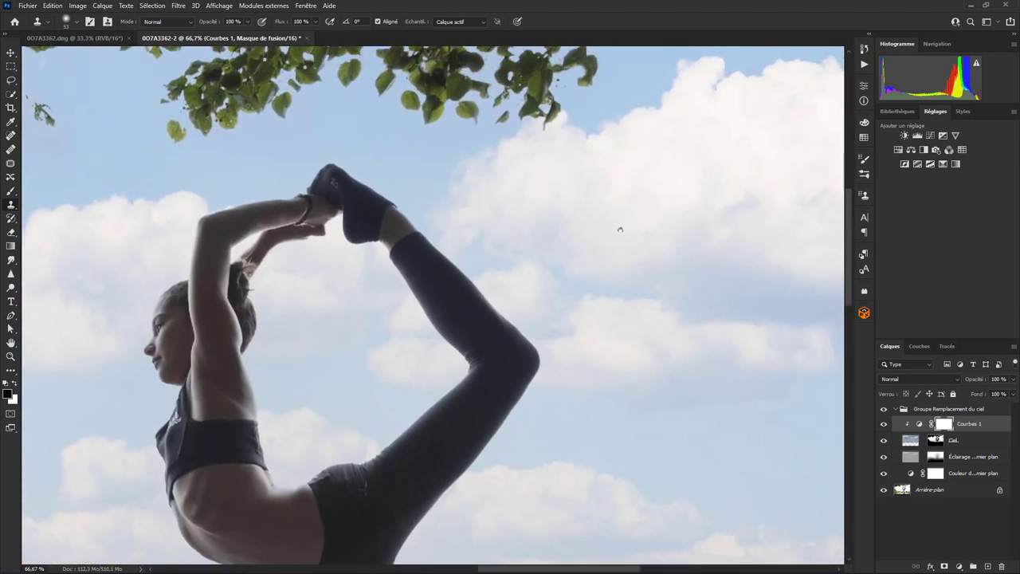
scroll(615, 168, "up", 2)
scroll(589, 202, "right", 3)
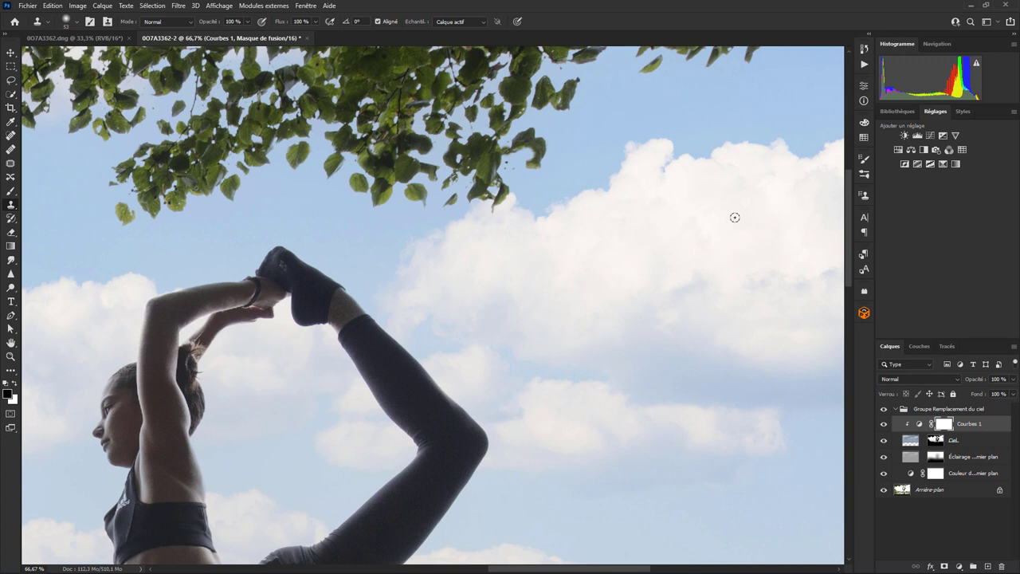
key("ctrl+minus")
key("ctrl+minus")
key("ctrl+minus")
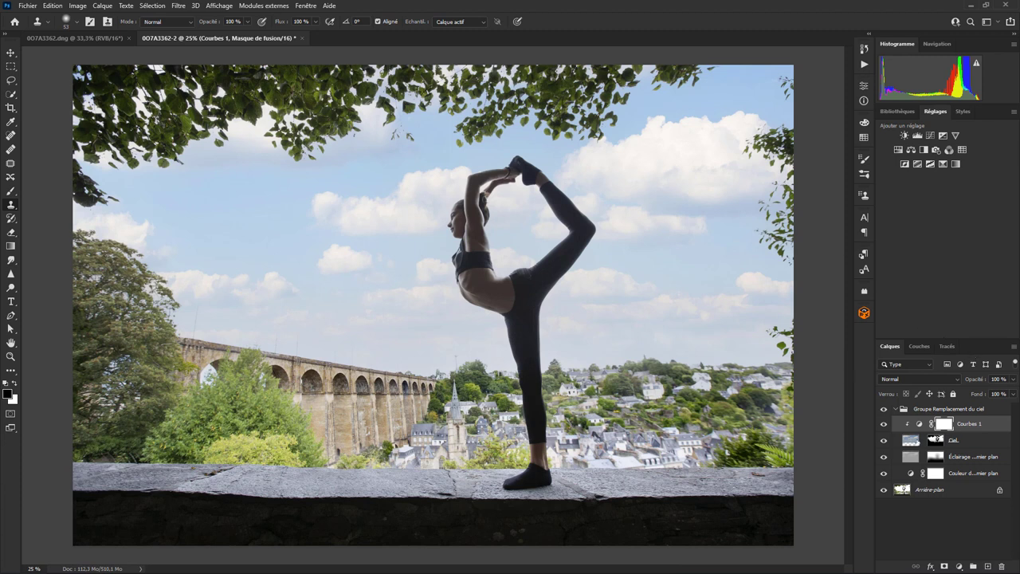
left_click(917, 443)
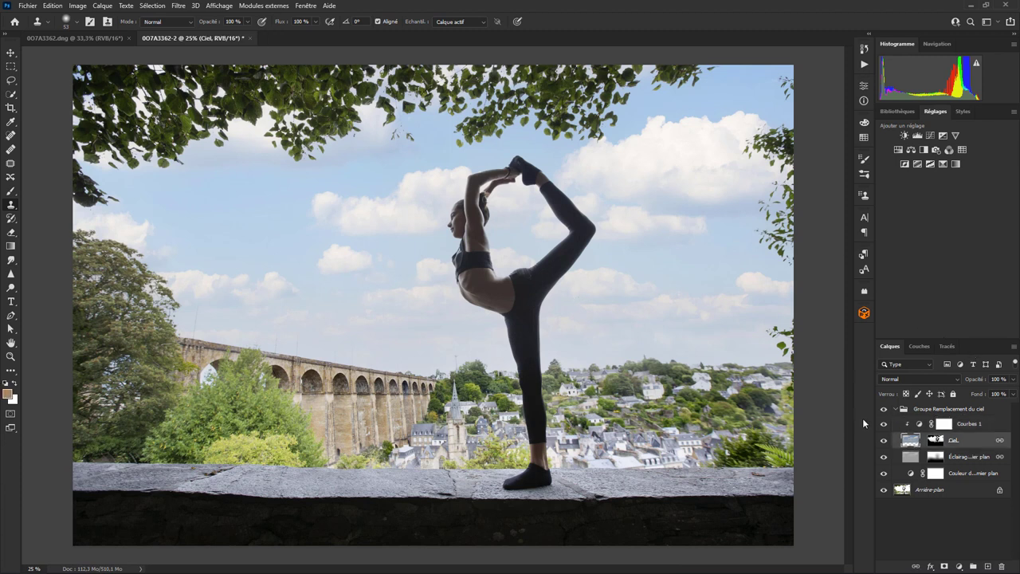
- Apply a Flou gaussien with a Rayon of 4,0 pixels to the Ciel sky layer
left_click(179, 5)
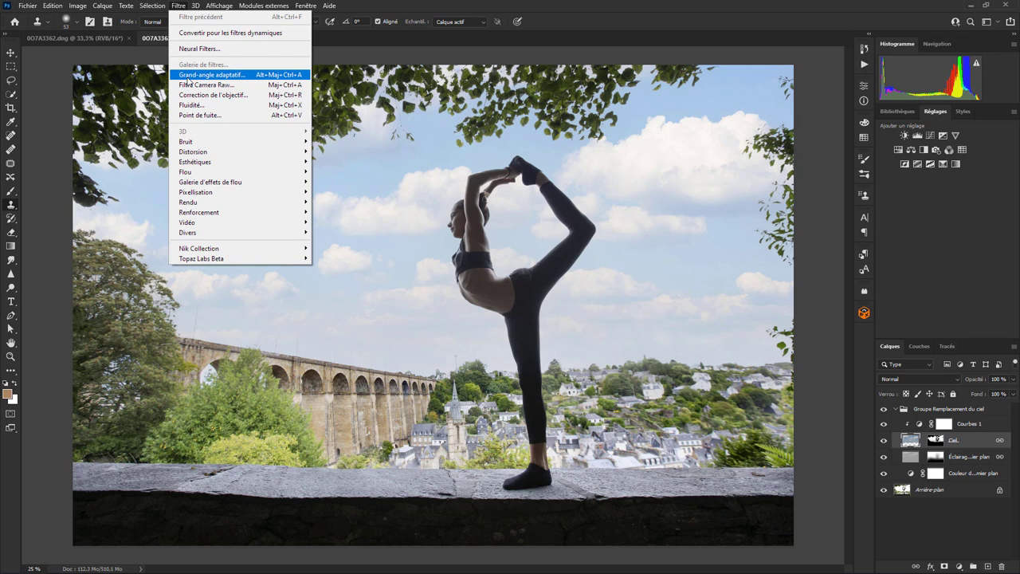
mouse_move(185, 173)
left_click(345, 223)
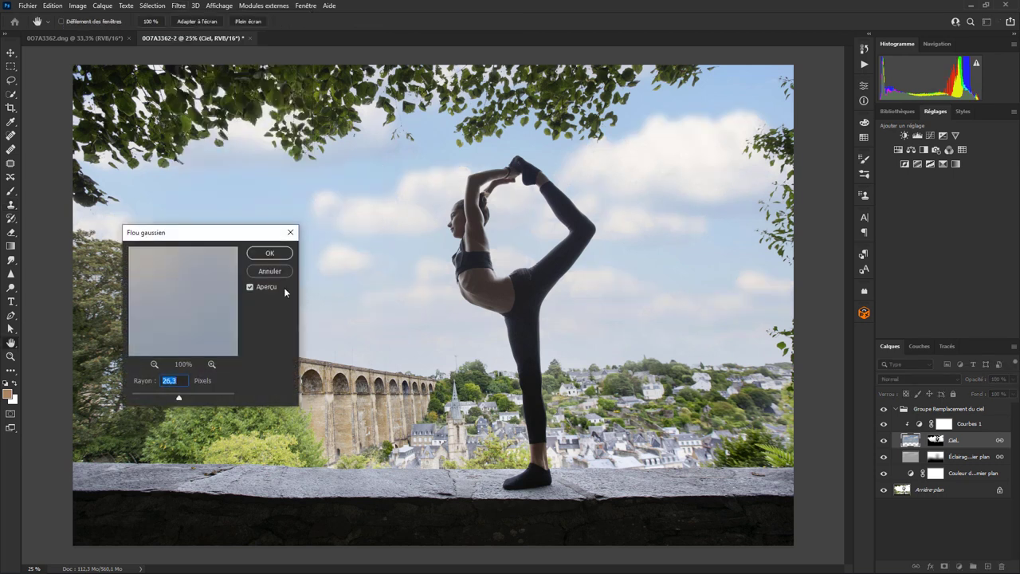
left_click_drag(183, 401, 160, 401)
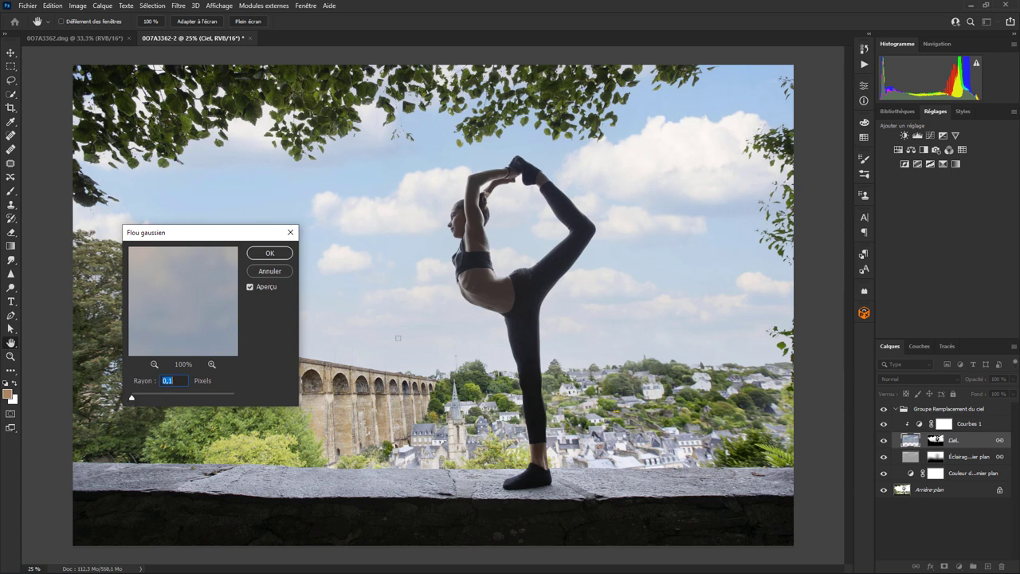
left_click_drag(132, 397, 154, 401)
left_click_drag(150, 397, 153, 397)
left_click(273, 254)
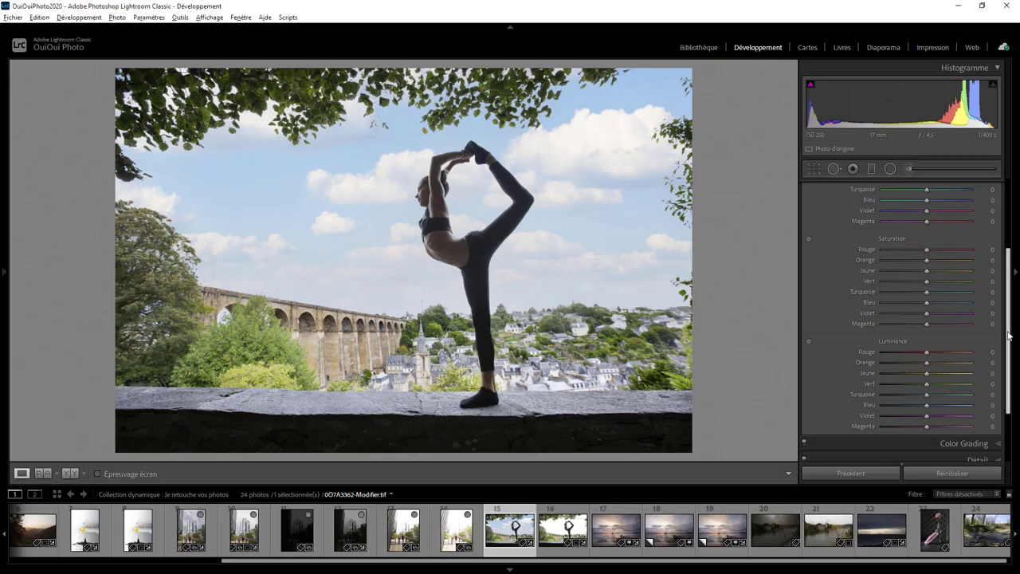
- Set Clarté to +16 in Lightroom's Réglages de base, then expand the TSL / Couleur panel
scroll(994, 189, "up", 2)
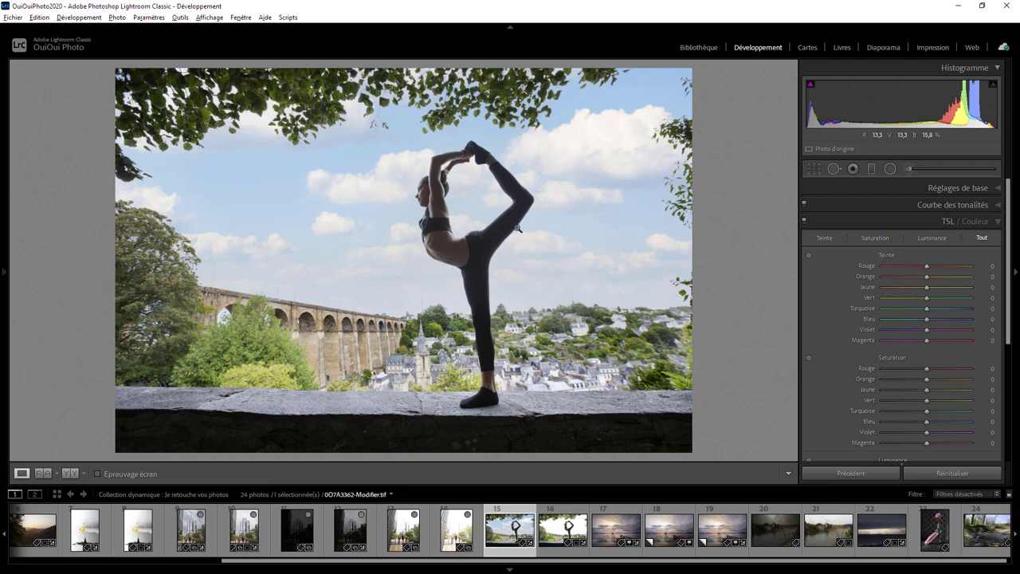
left_click(1000, 190)
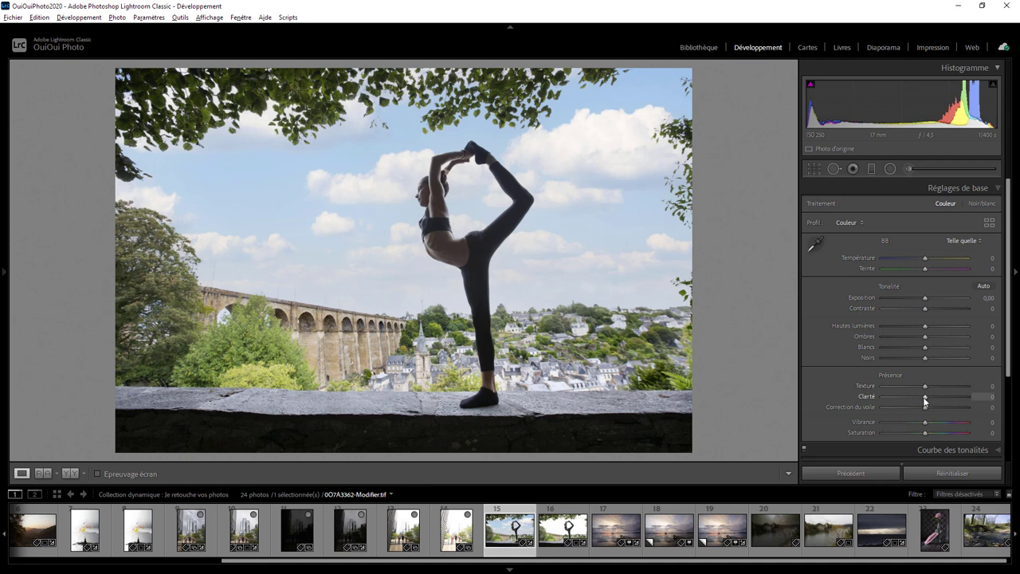
left_click_drag(925, 396, 931, 398)
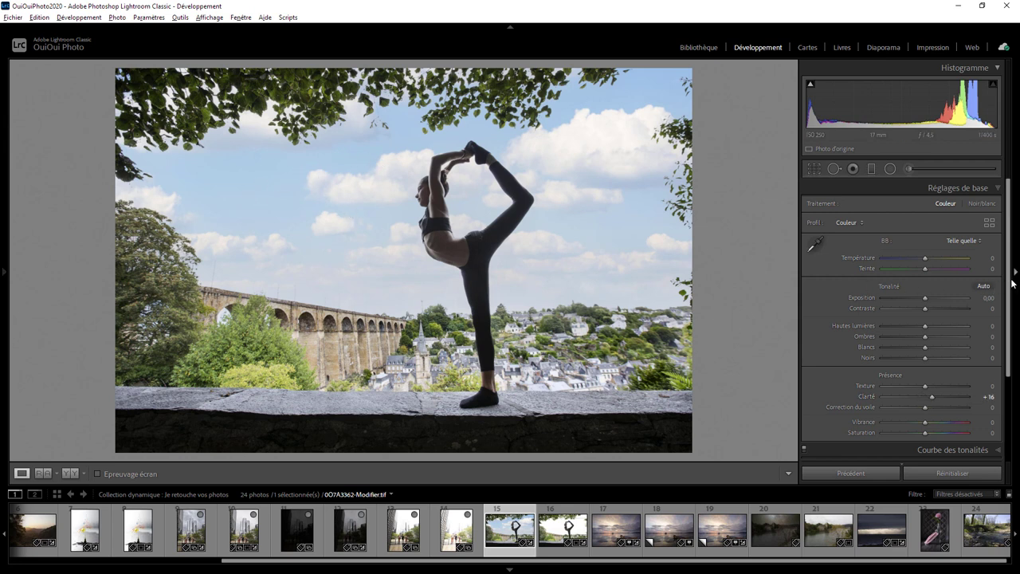
left_click_drag(1010, 283, 1006, 385)
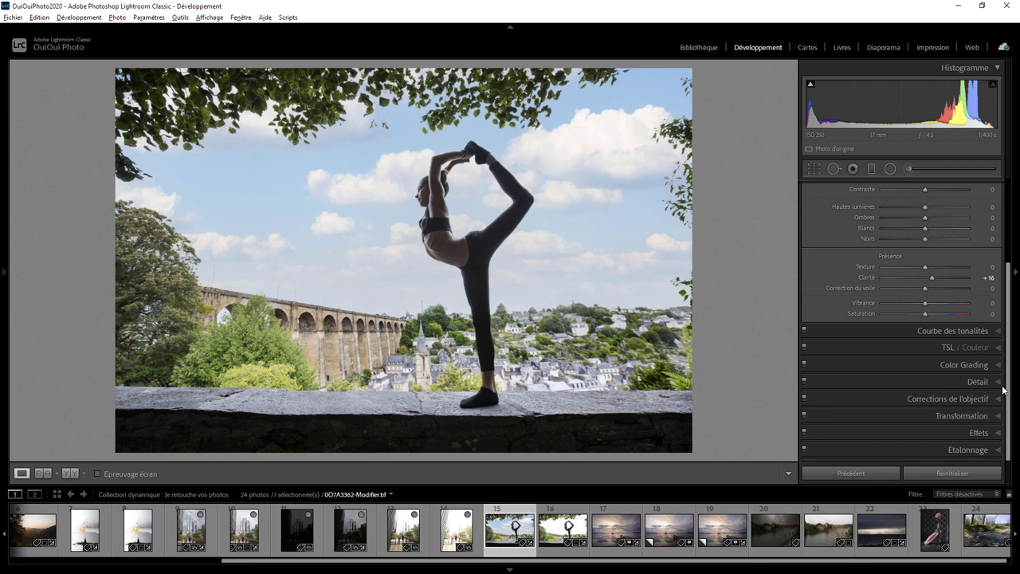
left_click(998, 349)
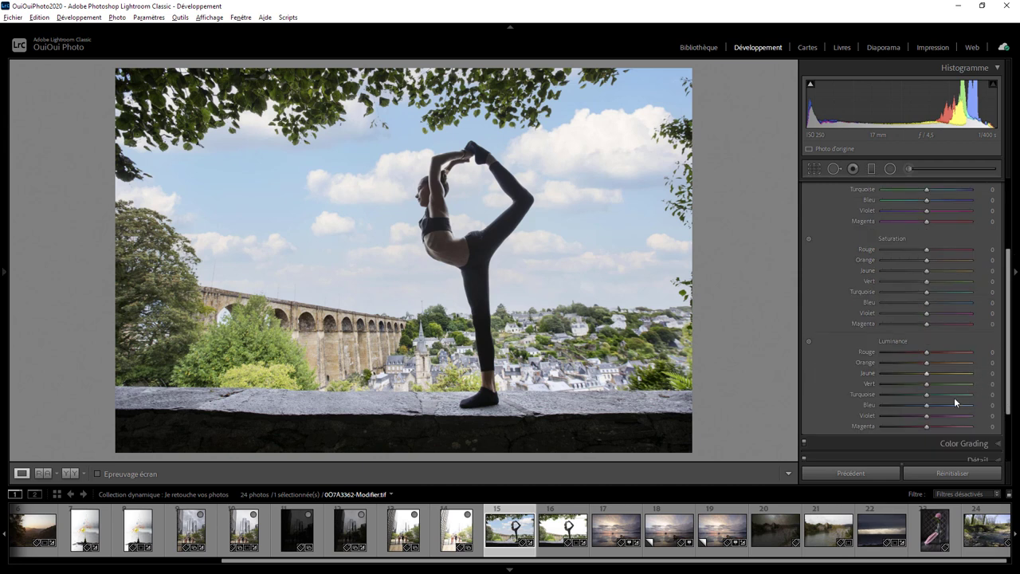
- Raise the blue Luminance to +42, comparing against the original white-sky photo in the filmstrip
left_click_drag(925, 404, 935, 411)
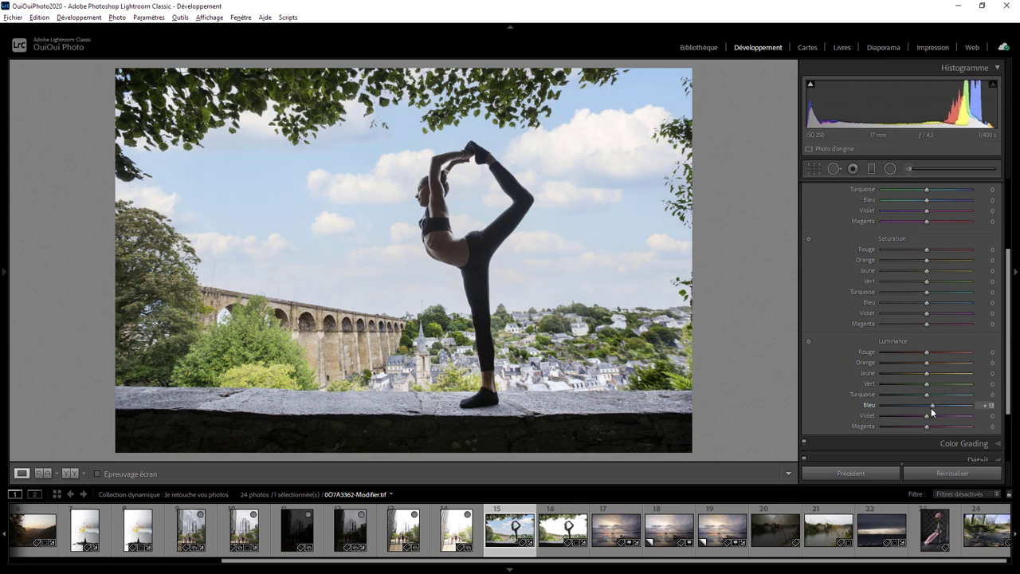
mouse_move(930, 412)
left_mouse_down()
mouse_move(942, 408)
mouse_move(934, 405)
left_mouse_up()
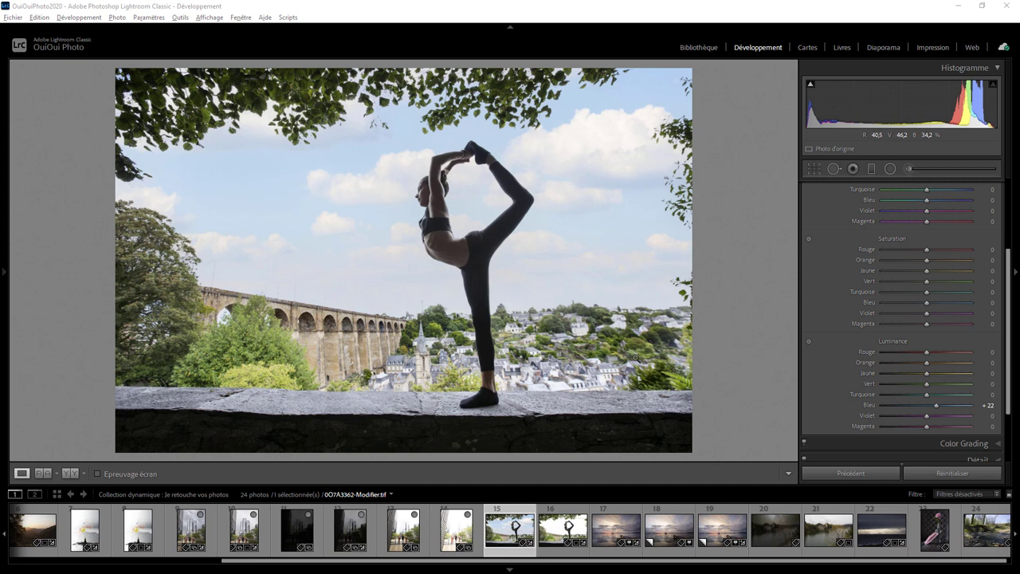
left_click(567, 524)
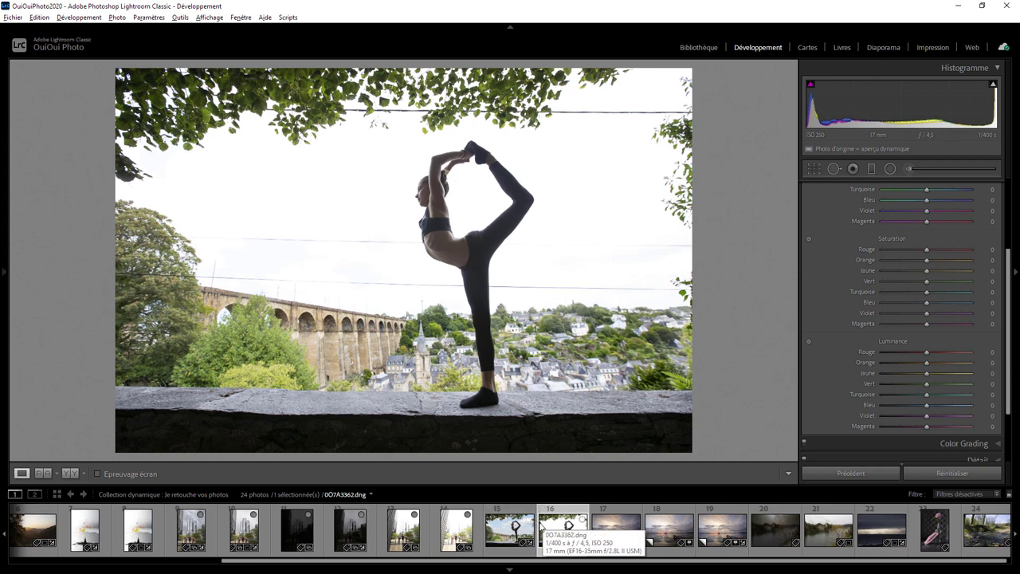
left_click(499, 534)
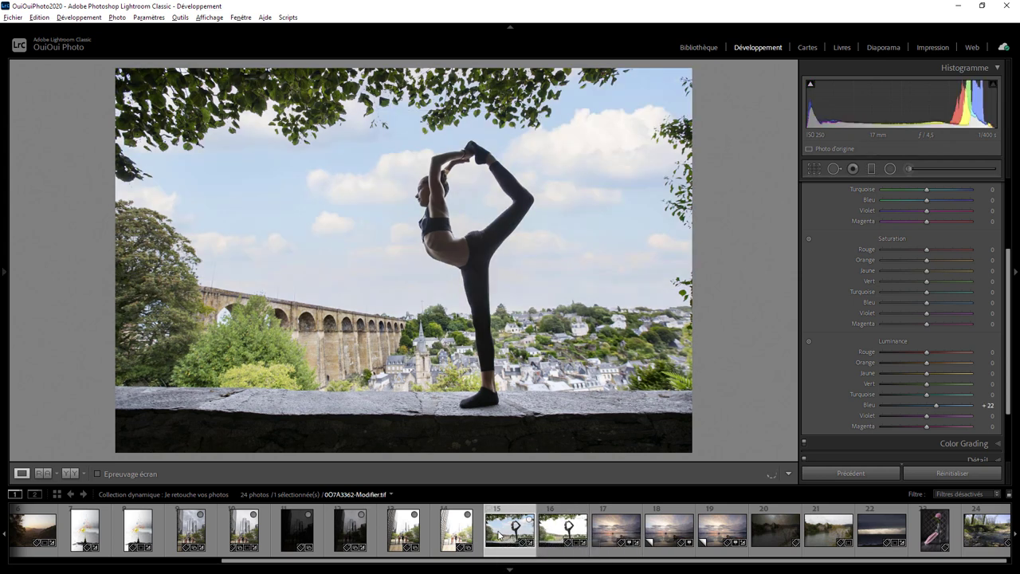
left_click(563, 534)
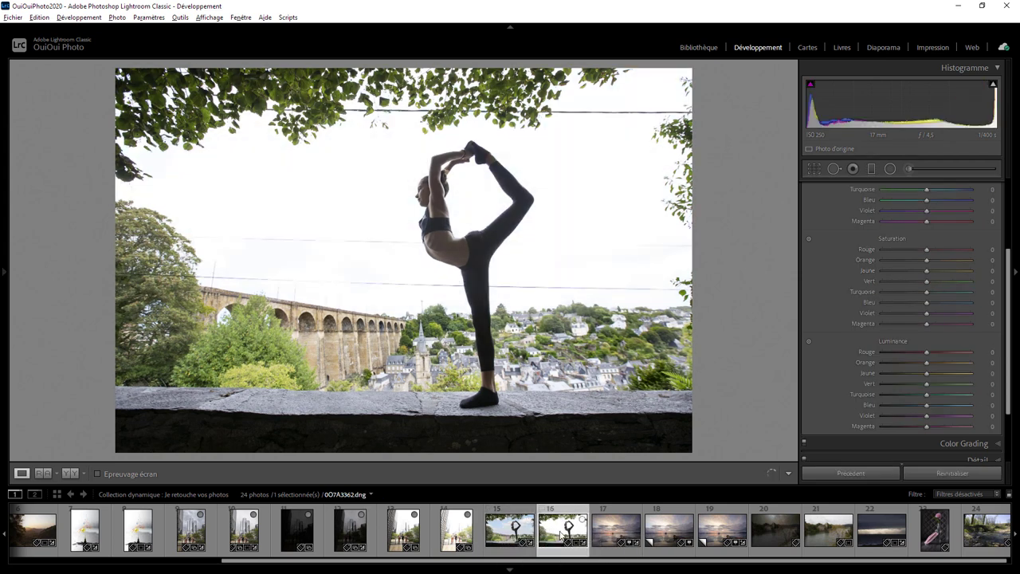
left_click(513, 534)
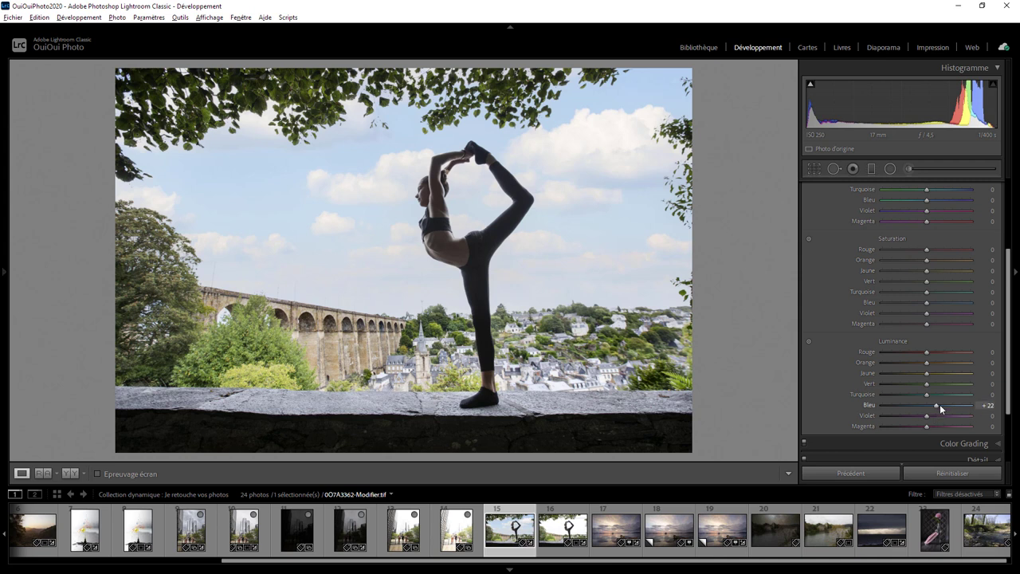
left_click_drag(938, 409, 947, 405)
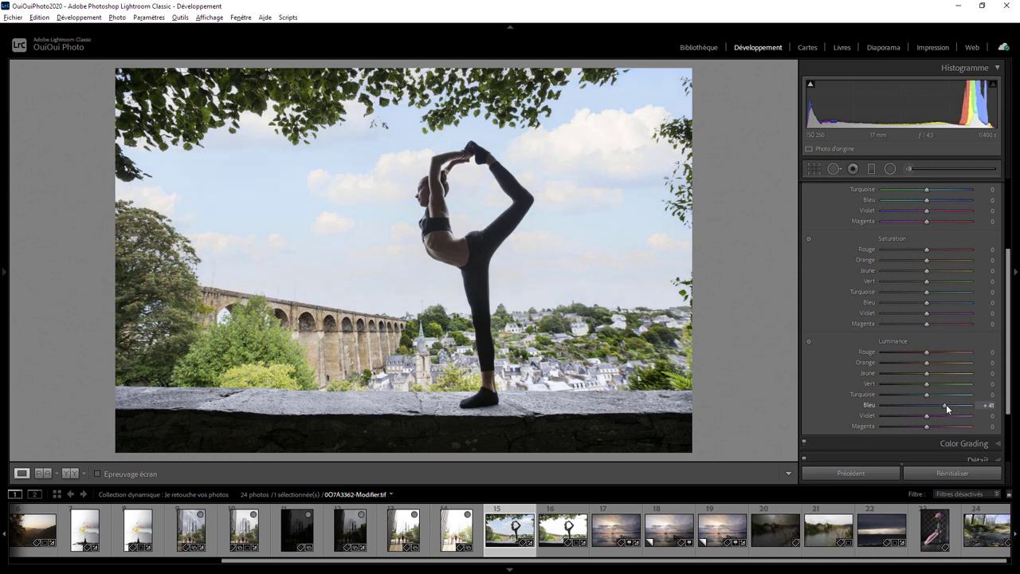
left_click(564, 533)
key("Left")
- Lower the blue Saturation to -19 and compare it with the original photo
left_click_drag(925, 301, 917, 302)
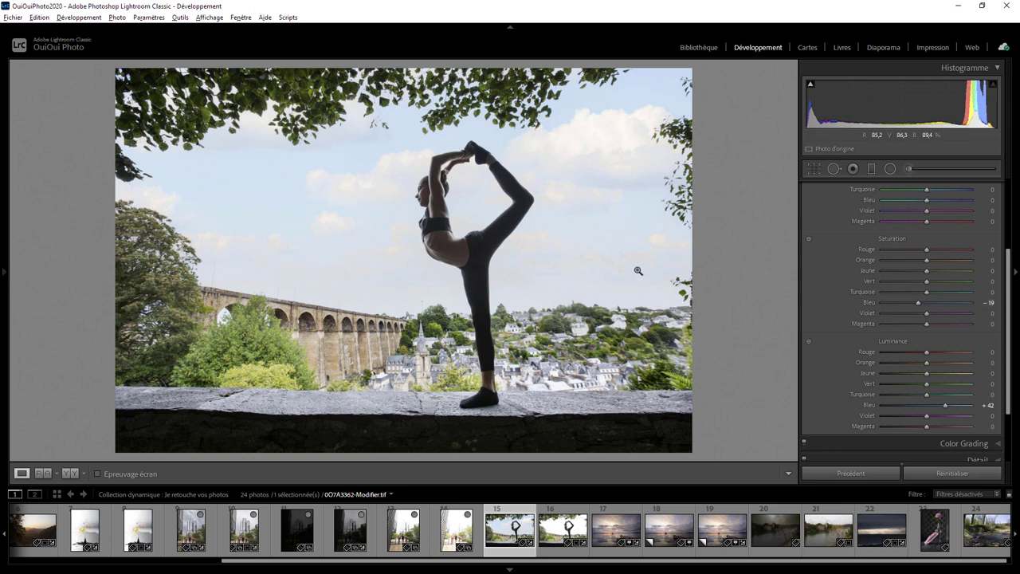
left_click(571, 534)
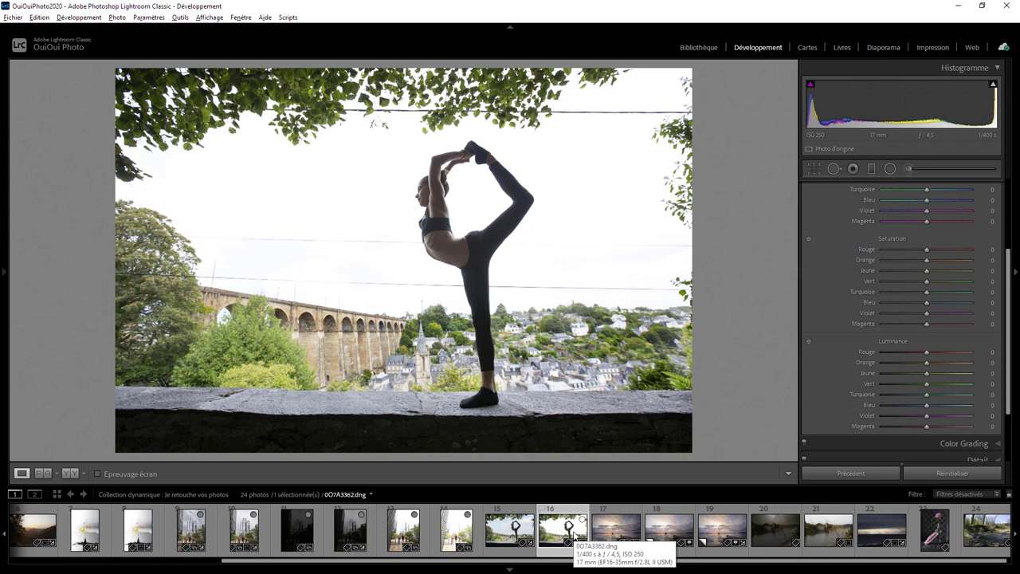
left_click(519, 530)
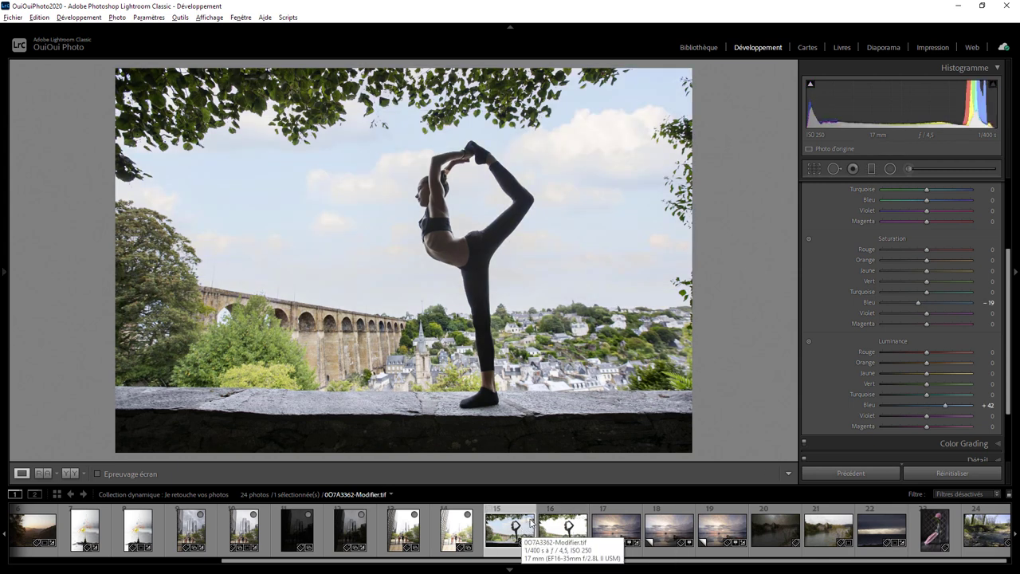